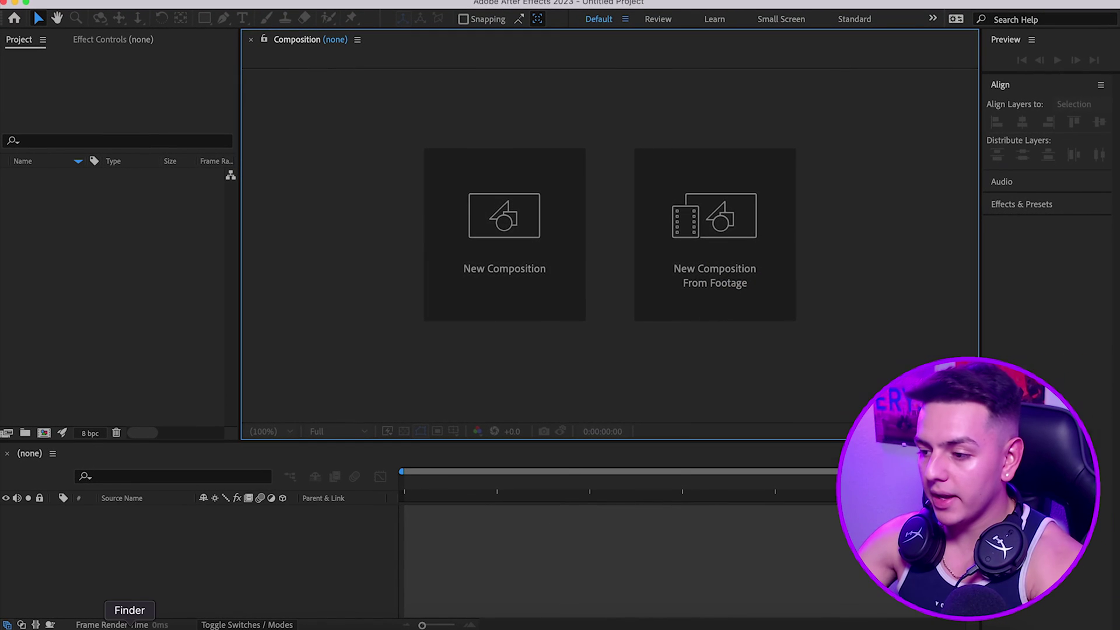
click(131, 623)
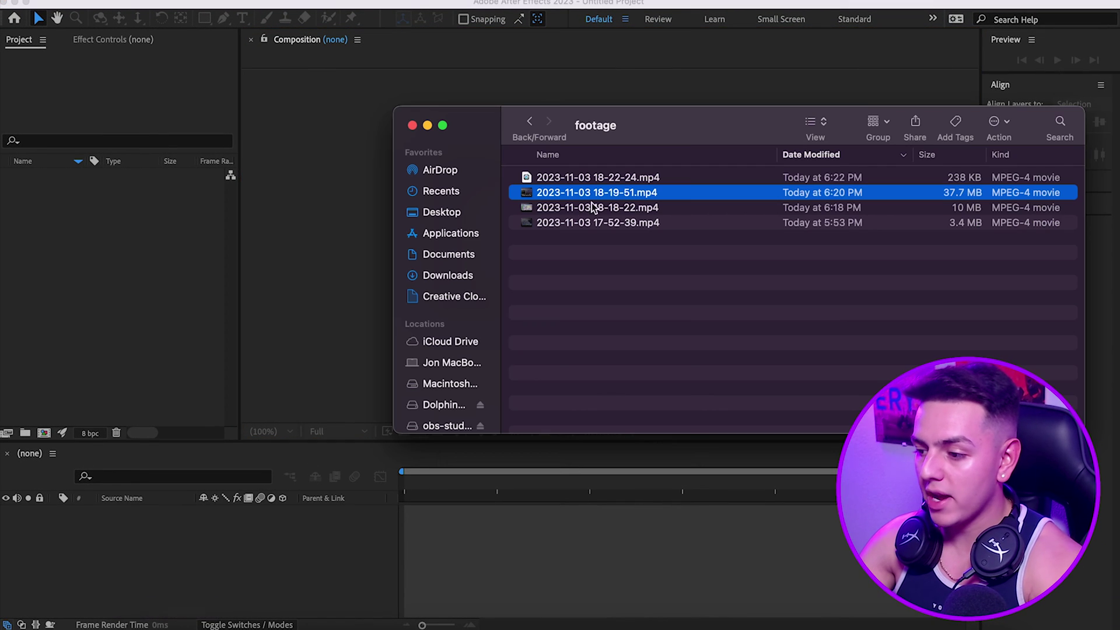
click(445, 273)
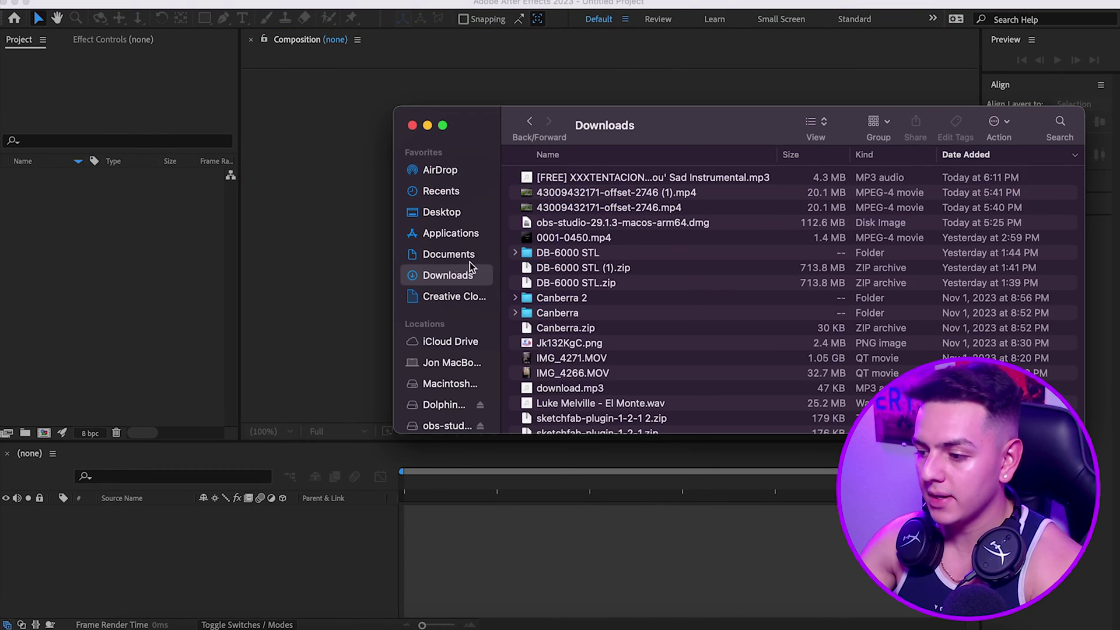
click(549, 196)
drag(591, 194, 117, 264)
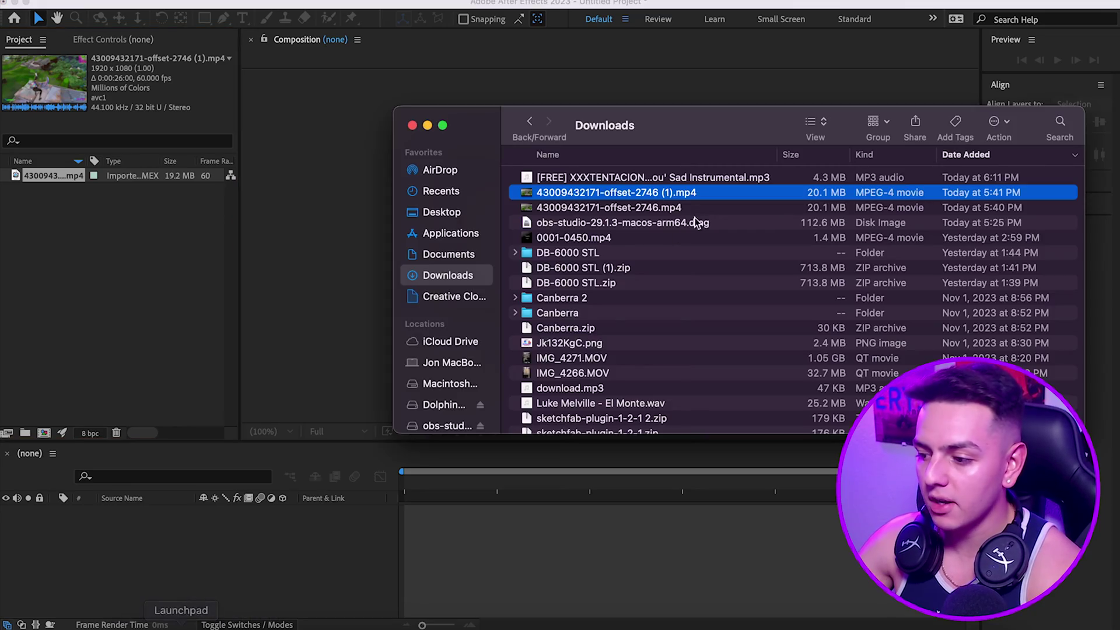
click(714, 182)
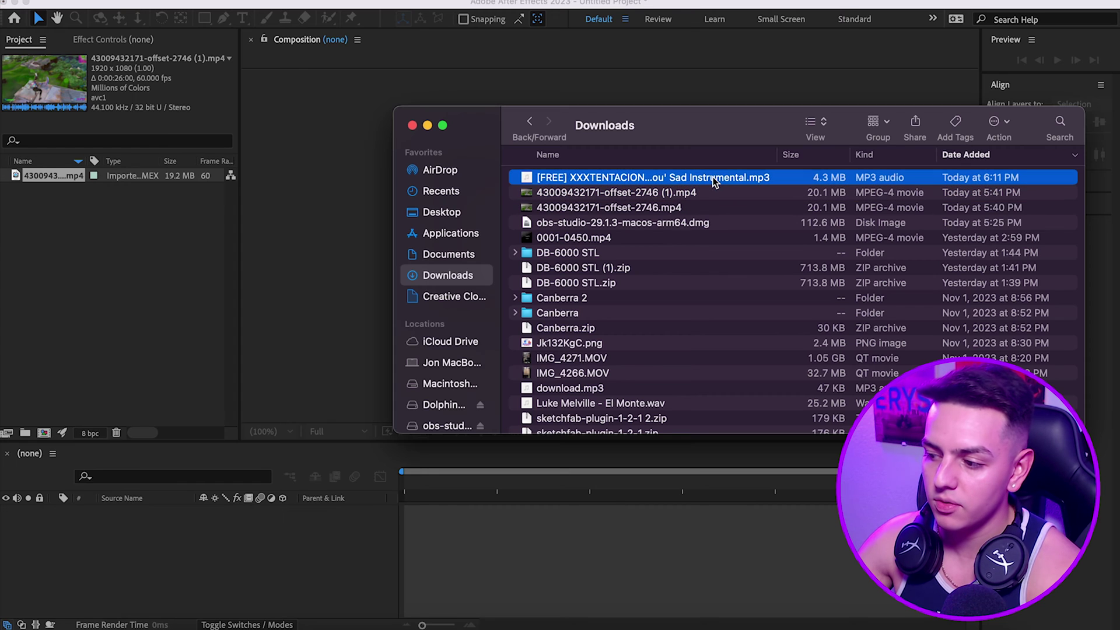
drag(714, 181, 146, 301)
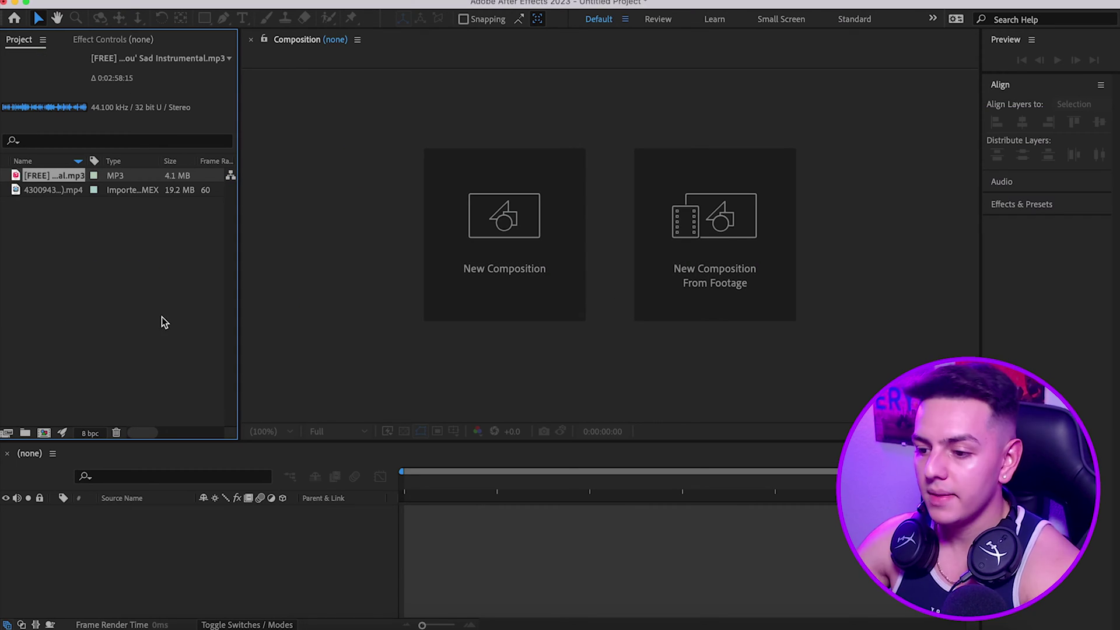
Create a new composition from the Sad Instrumental mp3
drag(53, 174, 474, 560)
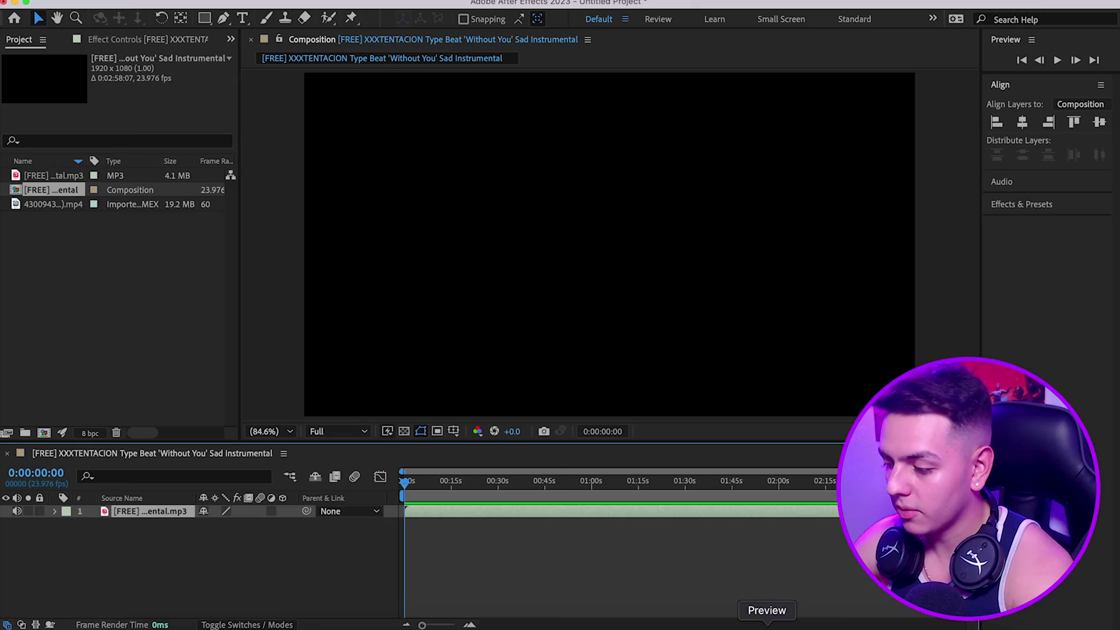
click(450, 561)
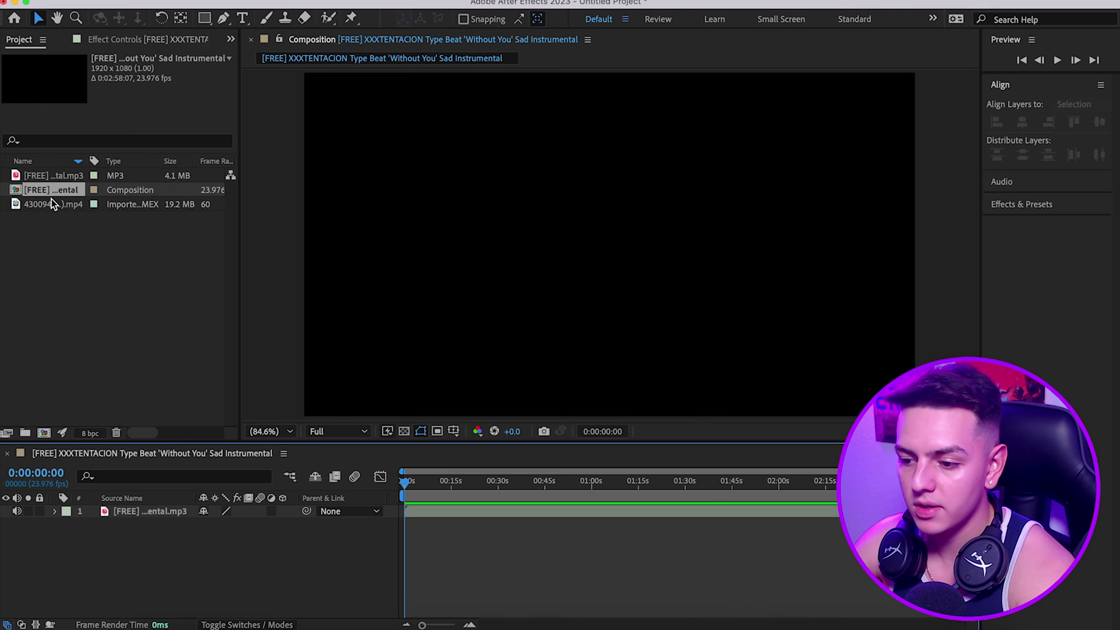
double_click(434, 512)
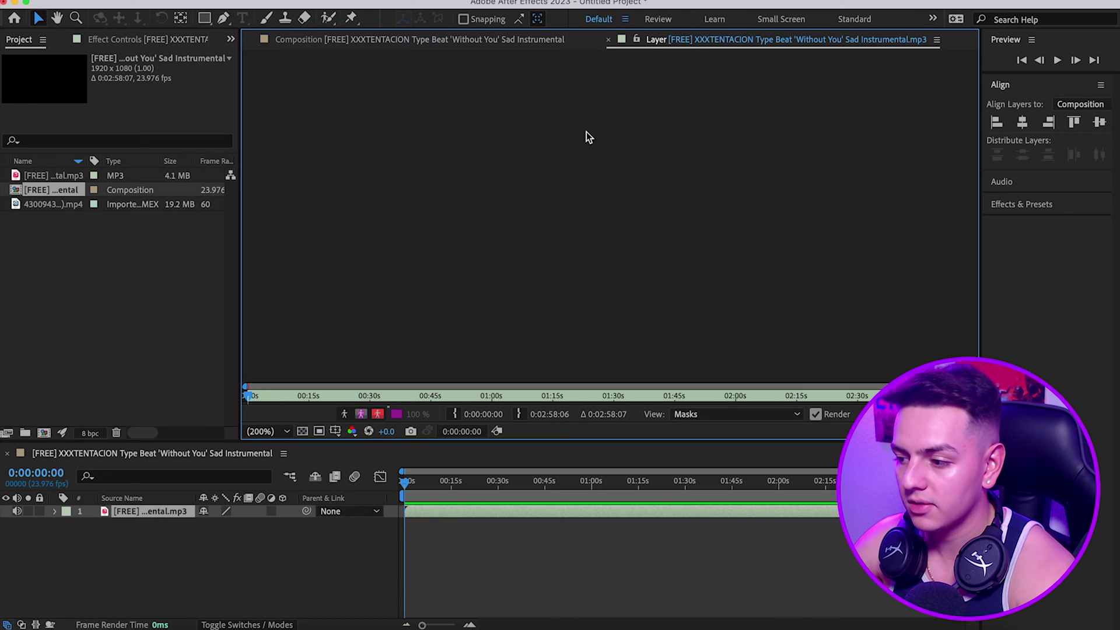
click(607, 39)
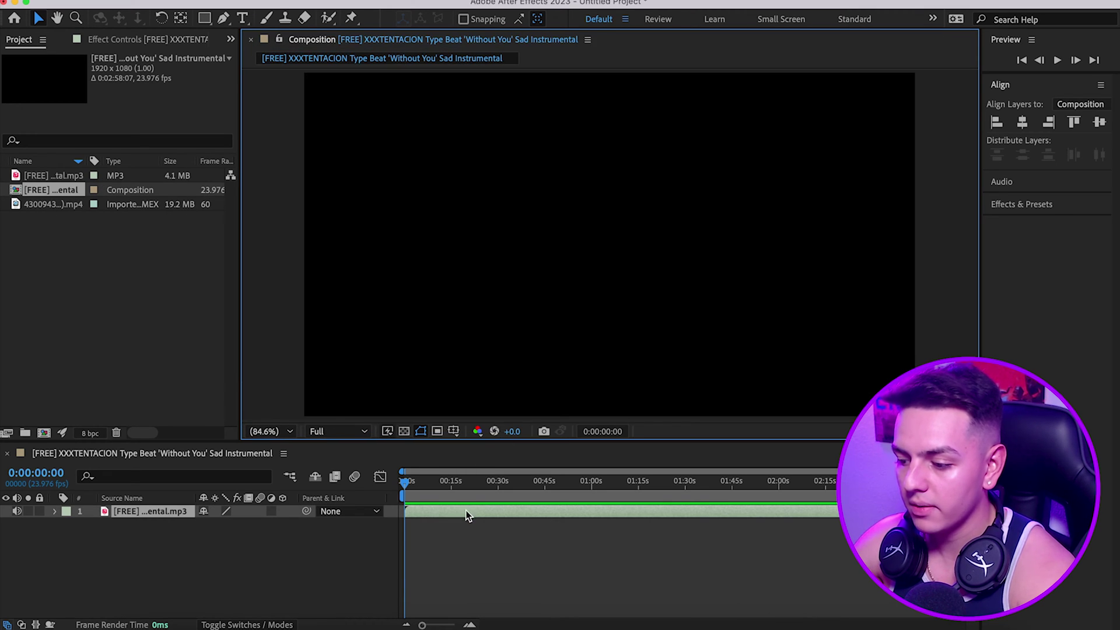
Reveal the beat's waveform, zoom the timeline, and preview around 0:00:15:15 to 0:00:16:06
key(l)
key(l)
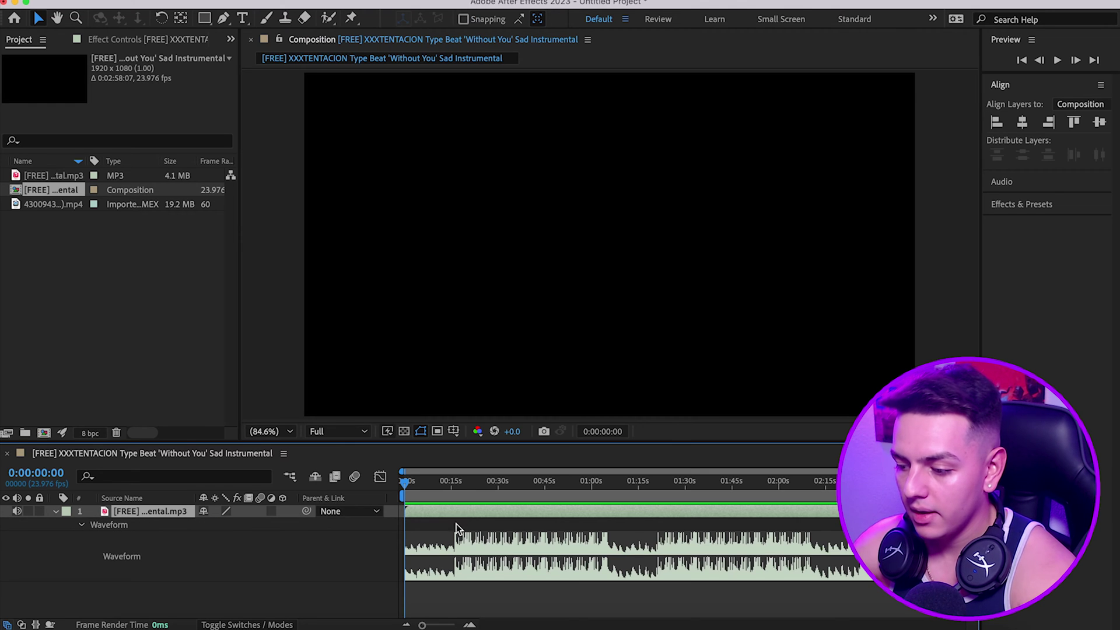
key(equal)
click(493, 482)
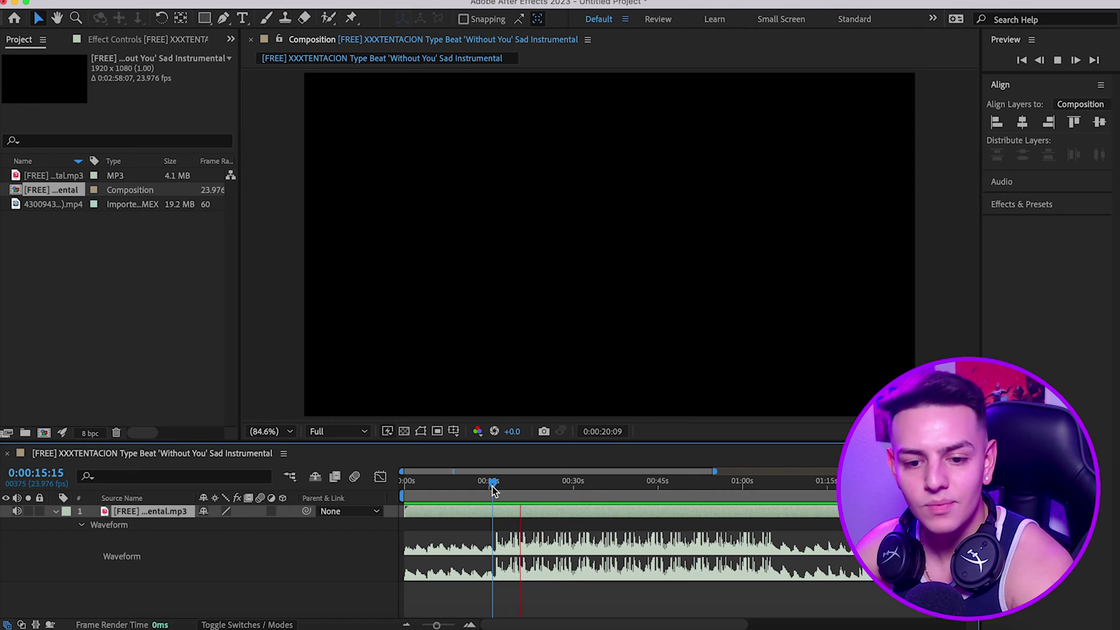
key(space)
key(equal)
key(equal)
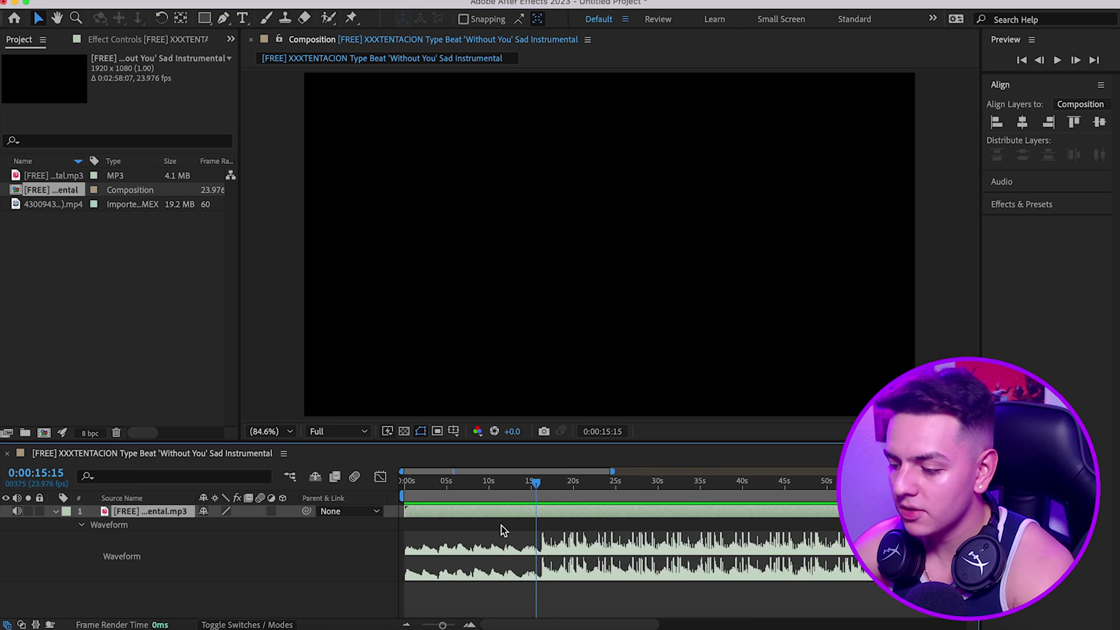
click(691, 487)
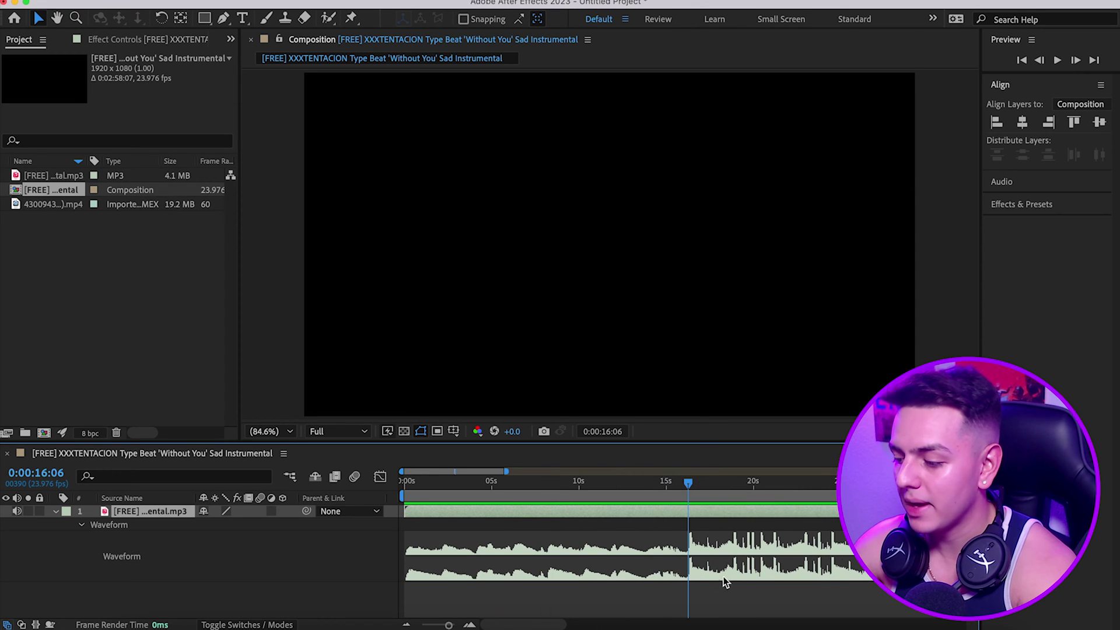
click(579, 536)
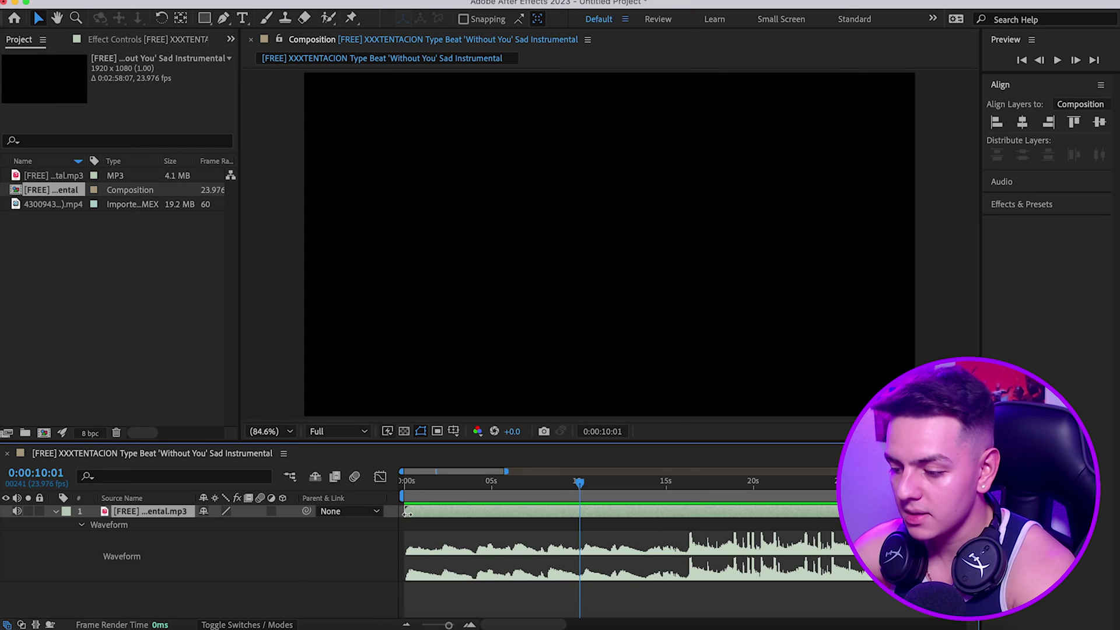
Trim the beat's first 10 seconds, shift it to start at 0:00, then add the gameplay clip
drag(407, 512, 579, 512)
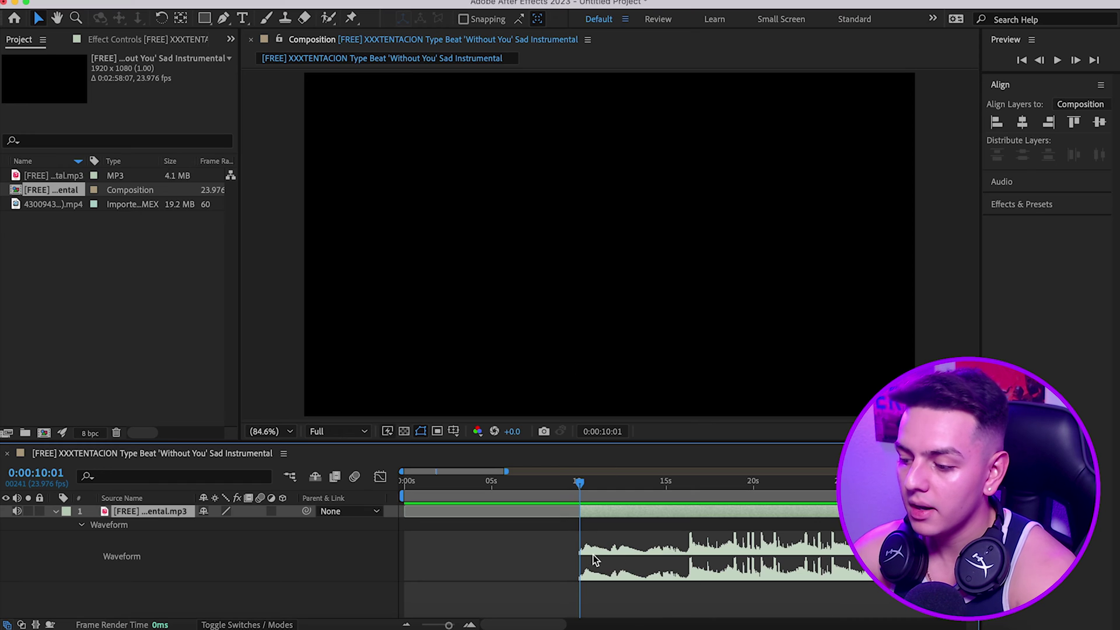
drag(581, 489, 494, 493)
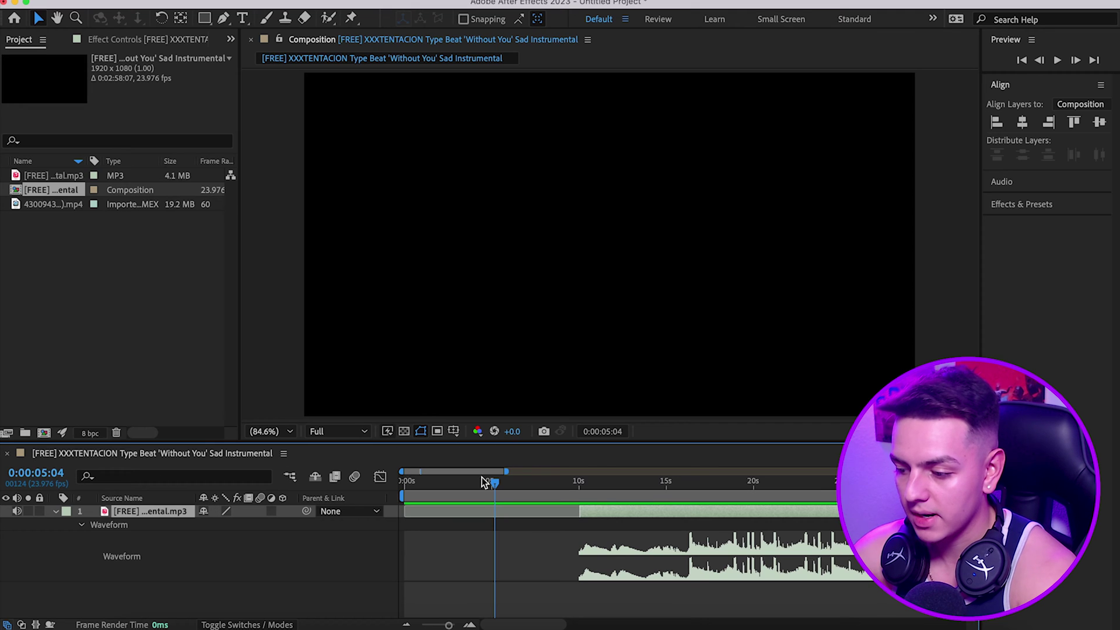
drag(596, 511, 425, 528)
mouse_move(408, 483)
mouse_down()
mouse_move(516, 495)
mouse_move(370, 494)
mouse_move(510, 500)
mouse_up()
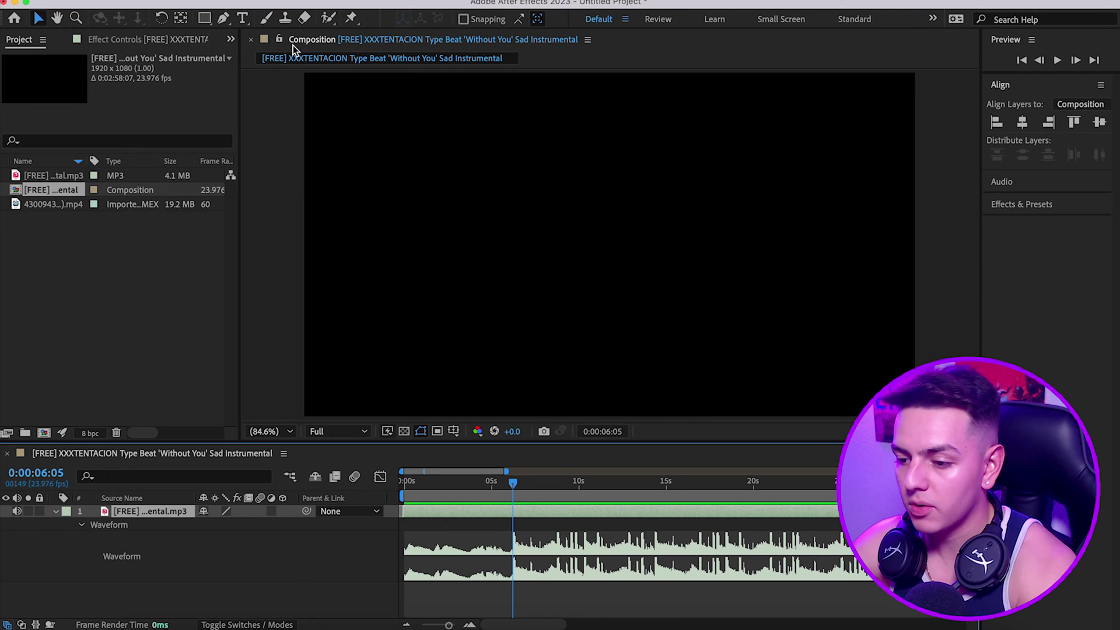
drag(55, 205, 504, 585)
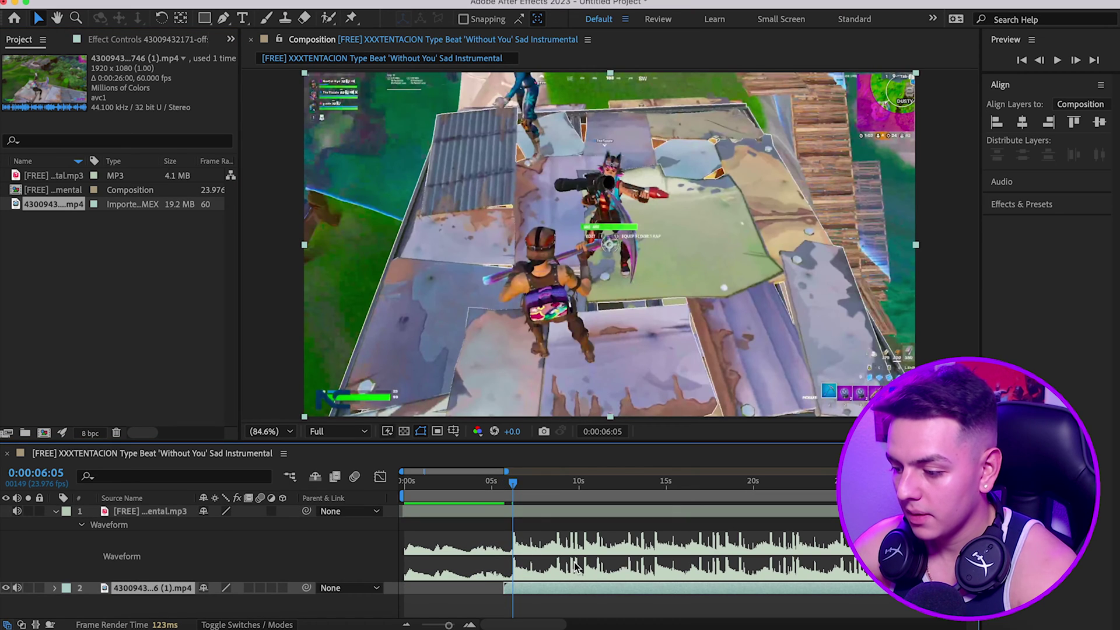
drag(711, 591, 530, 597)
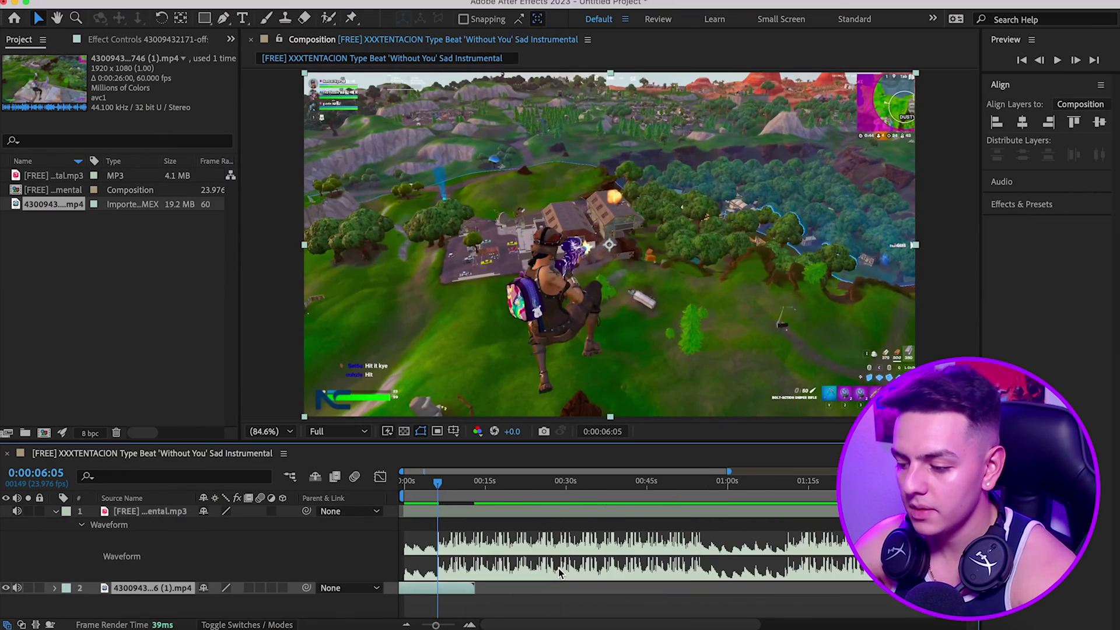
key(Home)
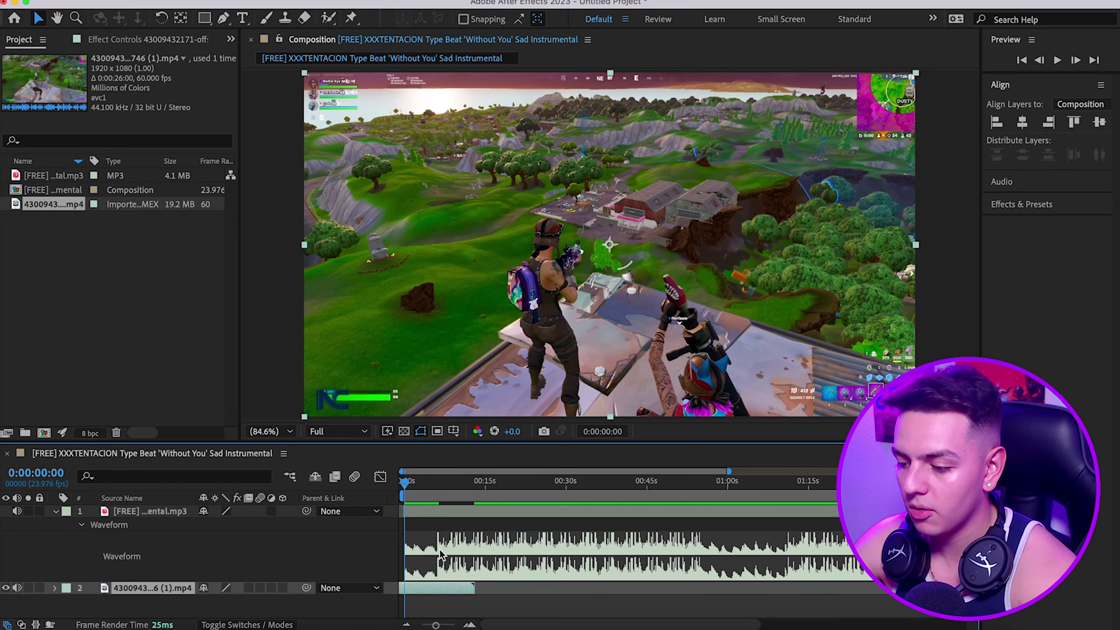
scroll(439, 552, up, 5)
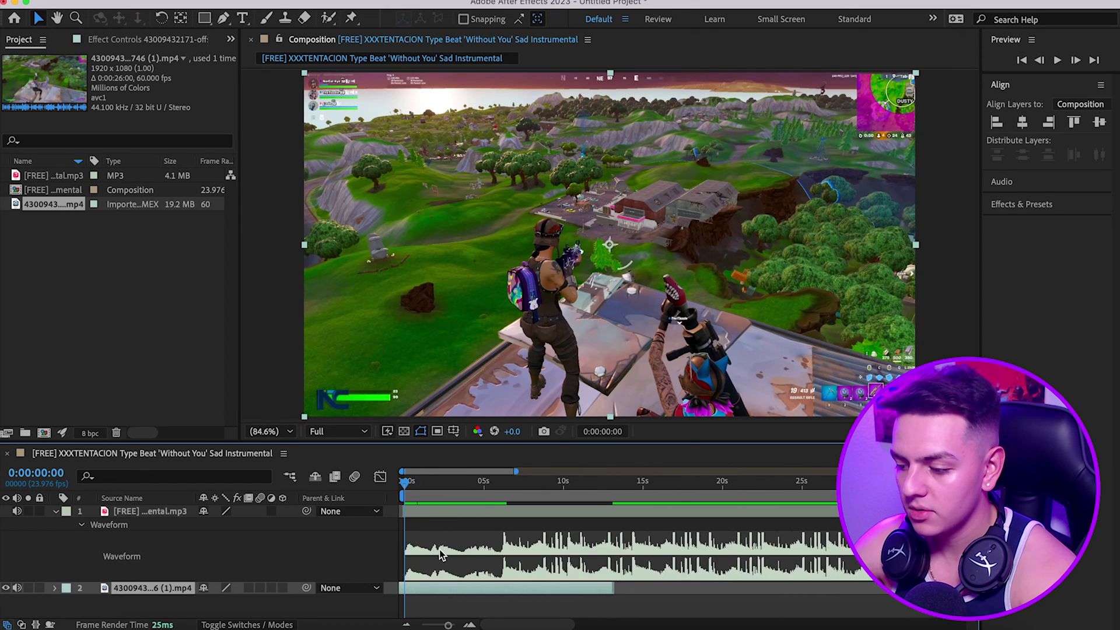
scroll(439, 549, up, 4)
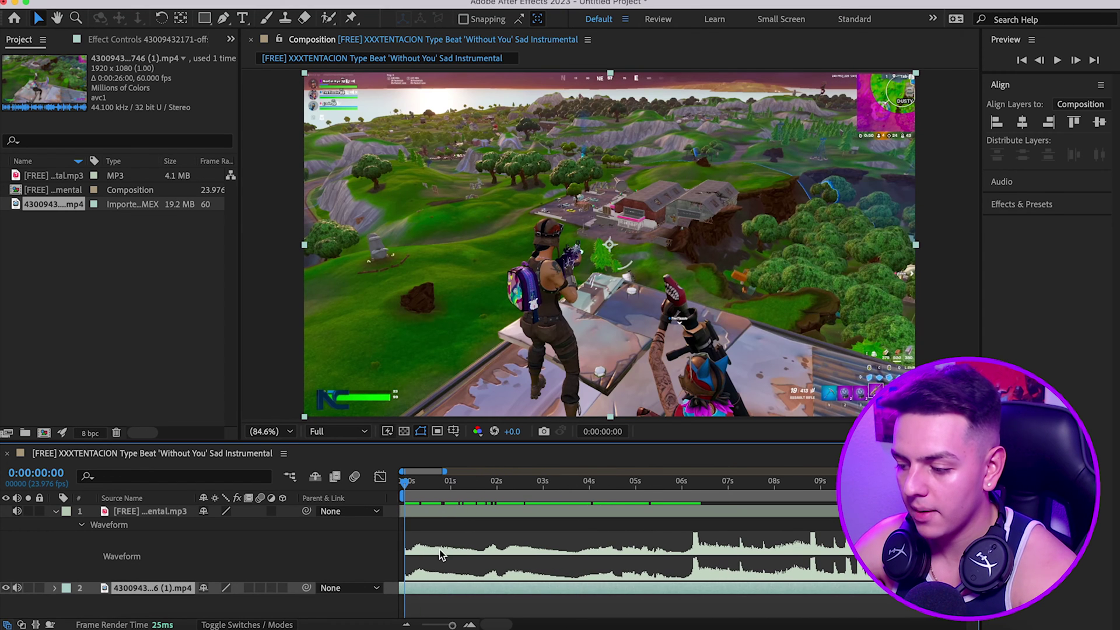
click(695, 493)
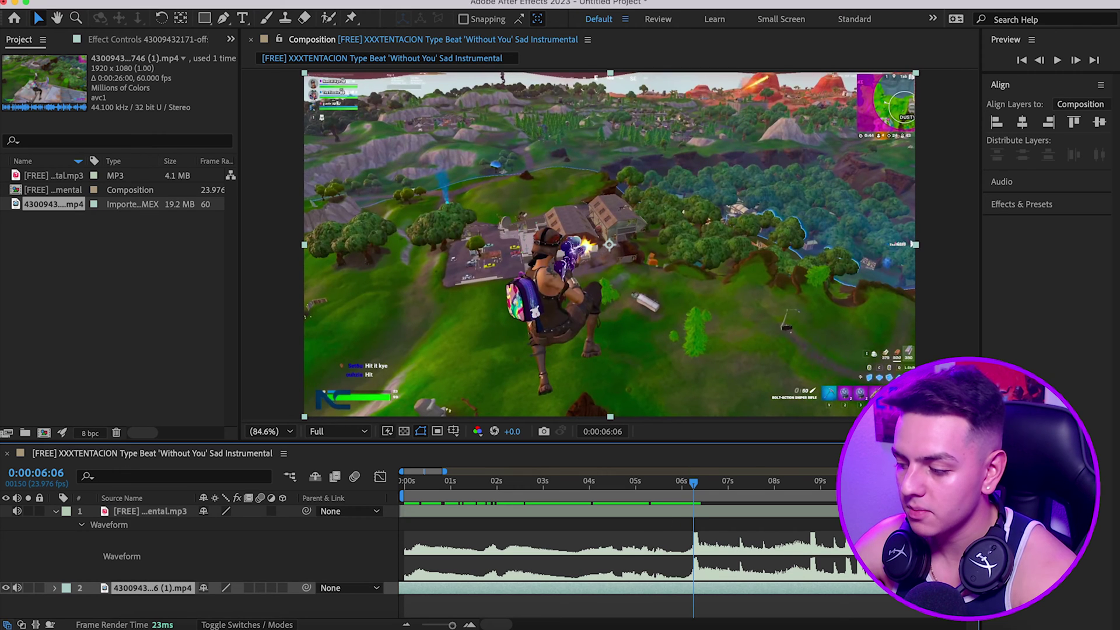
key(shift+1)
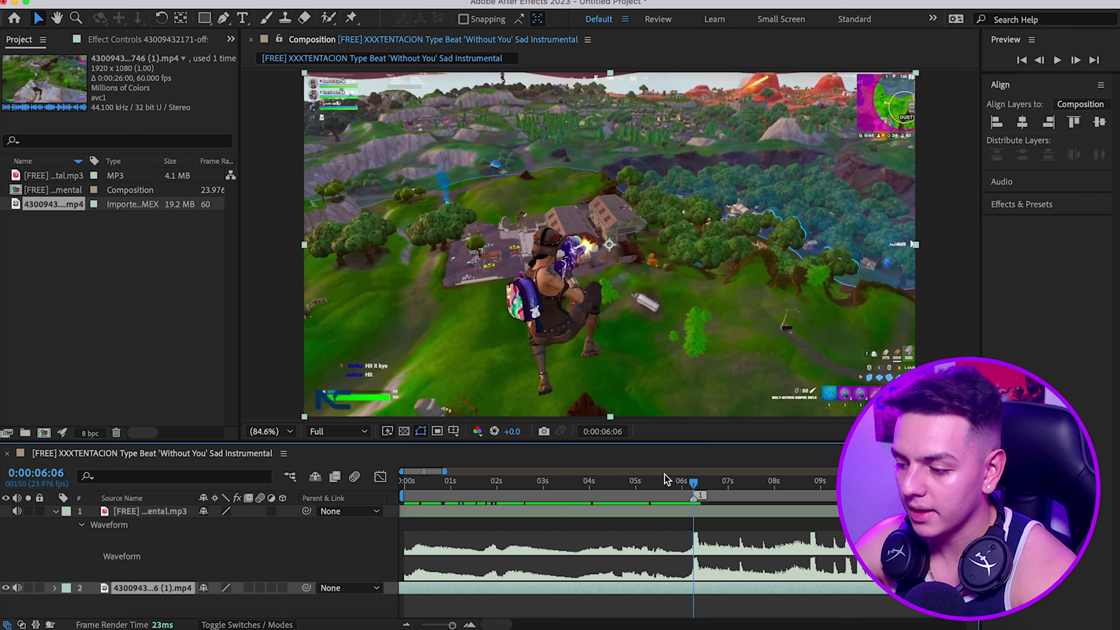
drag(694, 484, 408, 511)
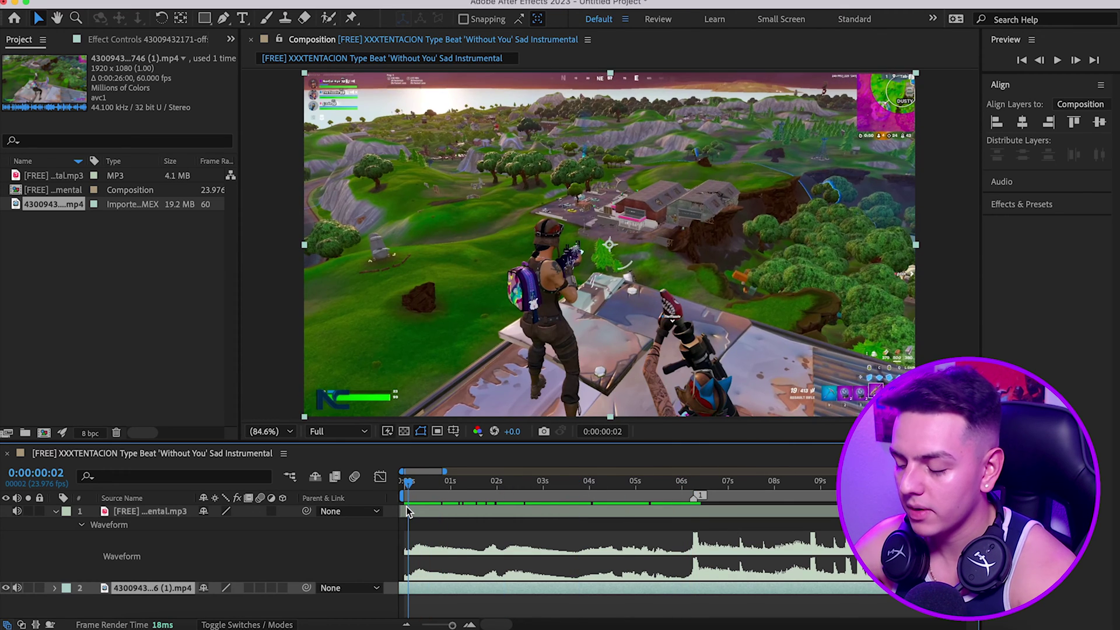
key(space)
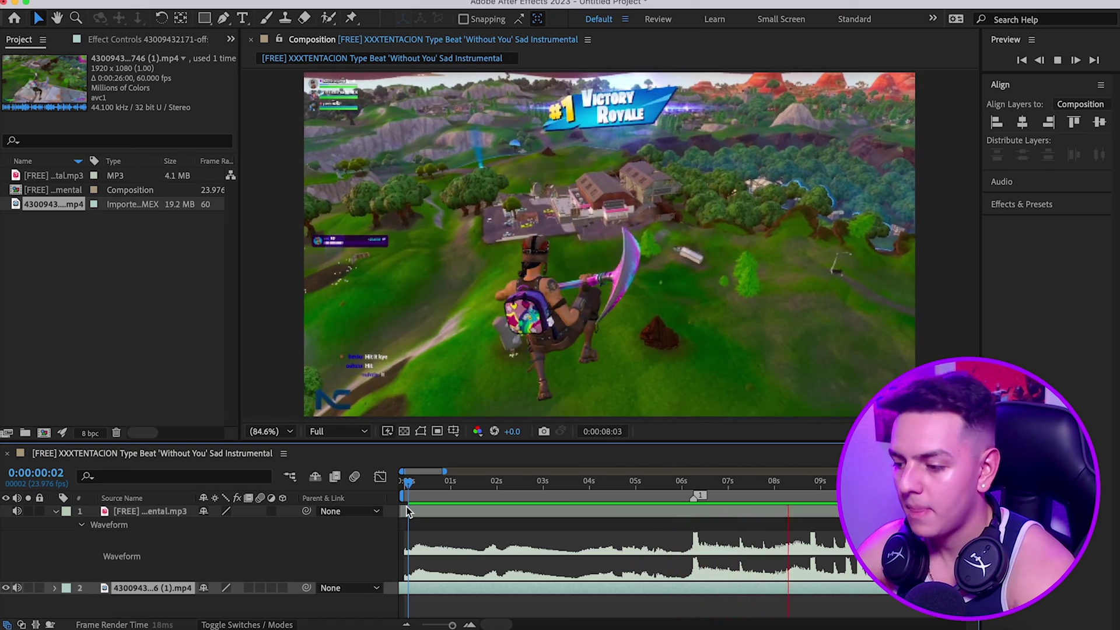
Set the playhead to 0:00:05:10, preview from there, and enable Time Remapping on the gameplay layer
key(space)
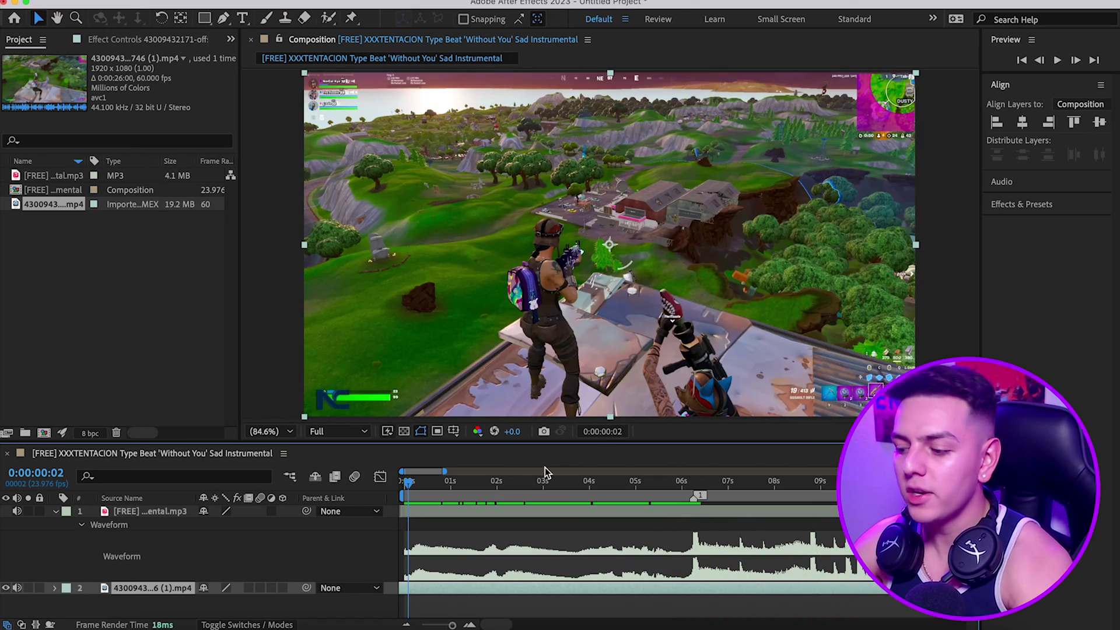
click(701, 481)
scroll(686, 538, right, 3)
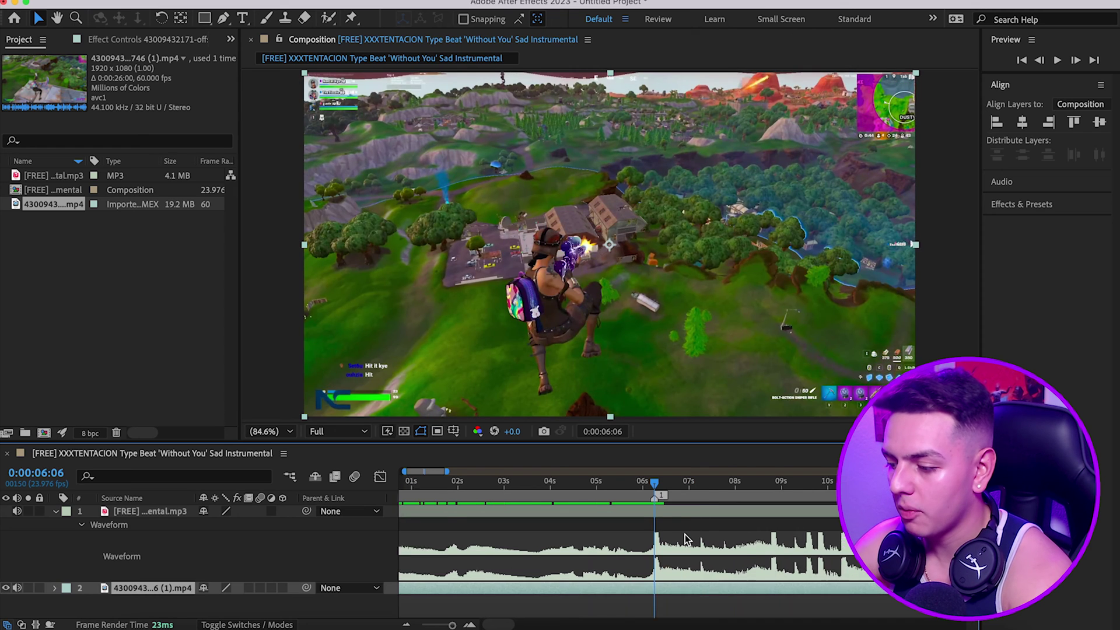
scroll(686, 539, left, 3)
click(624, 481)
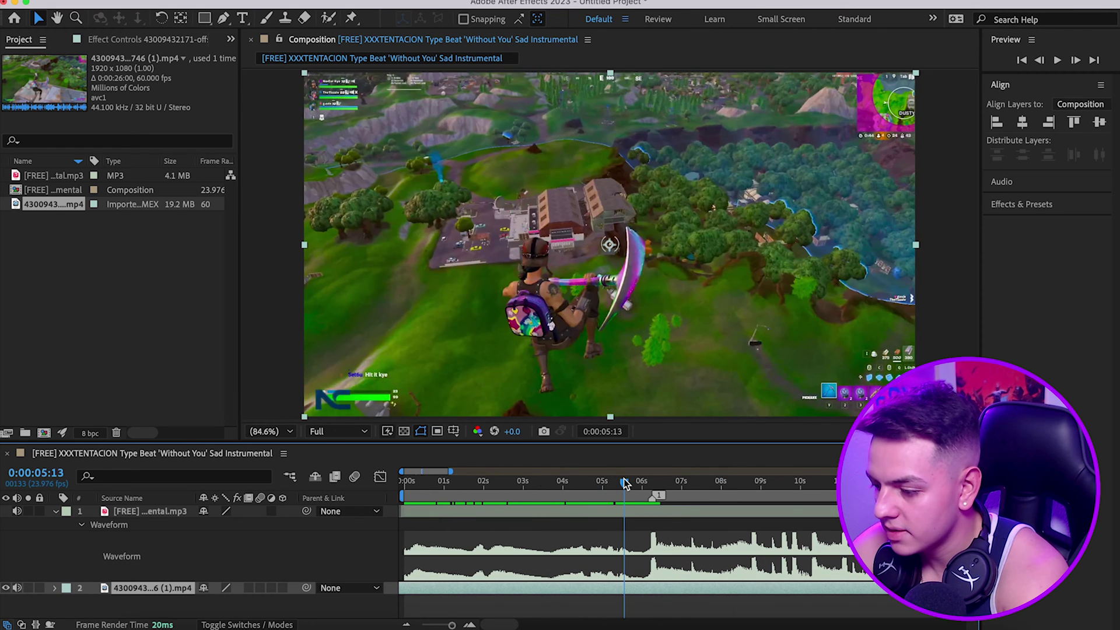
click(620, 482)
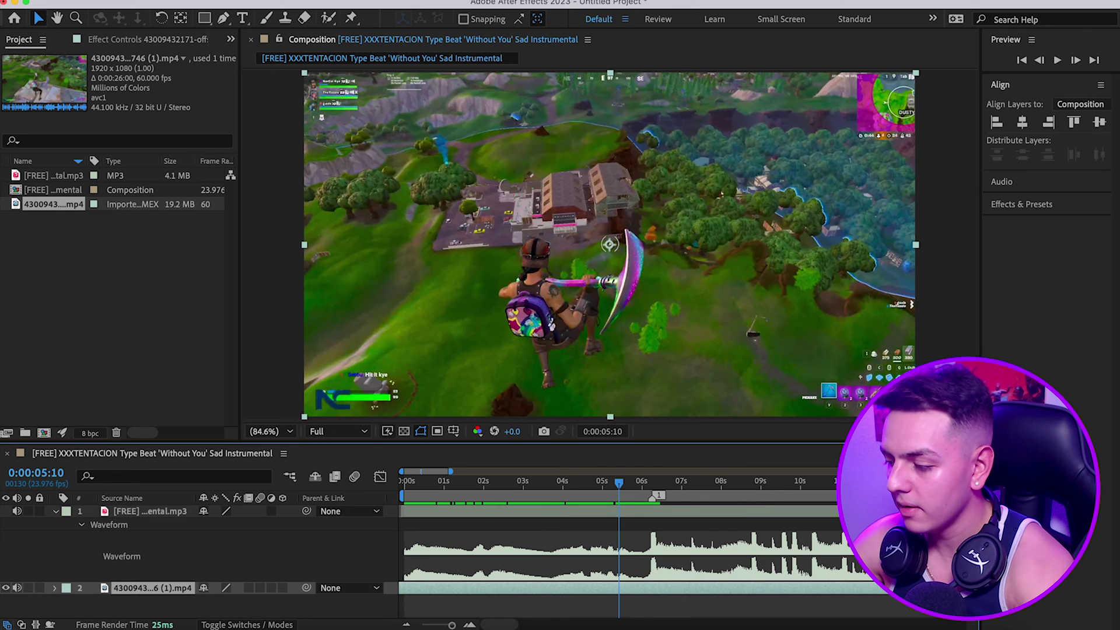
key(space)
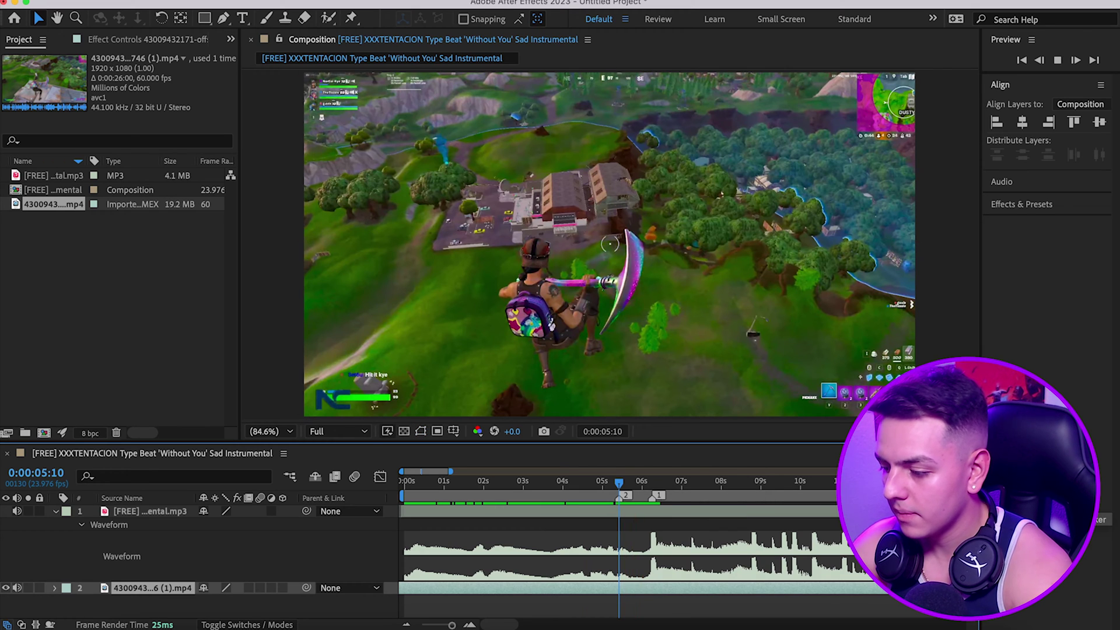
key(space)
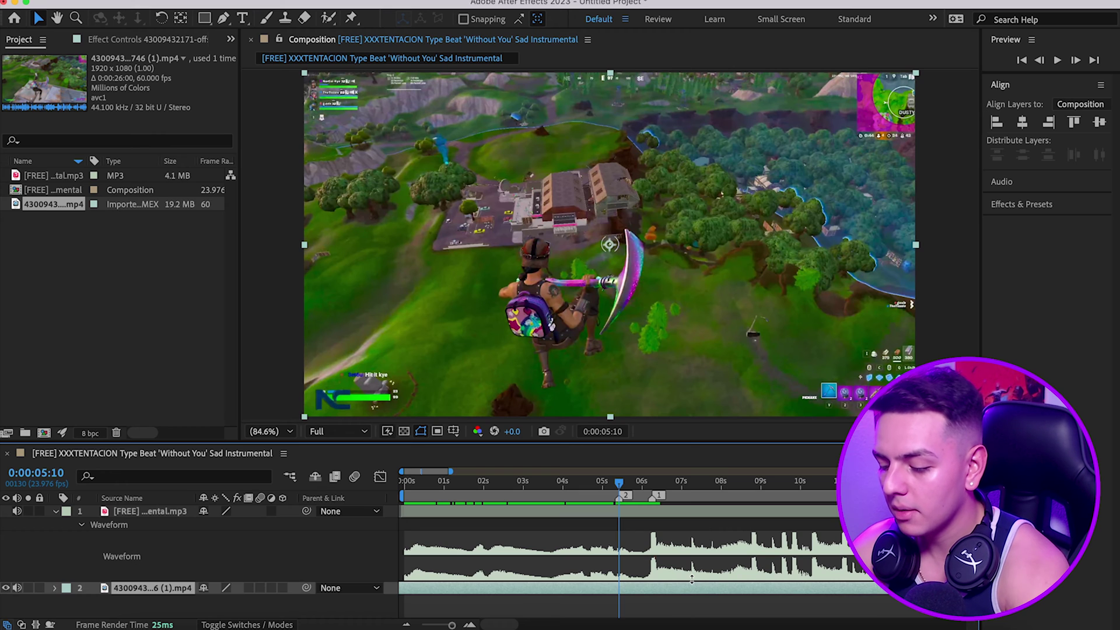
key(super+alt+t)
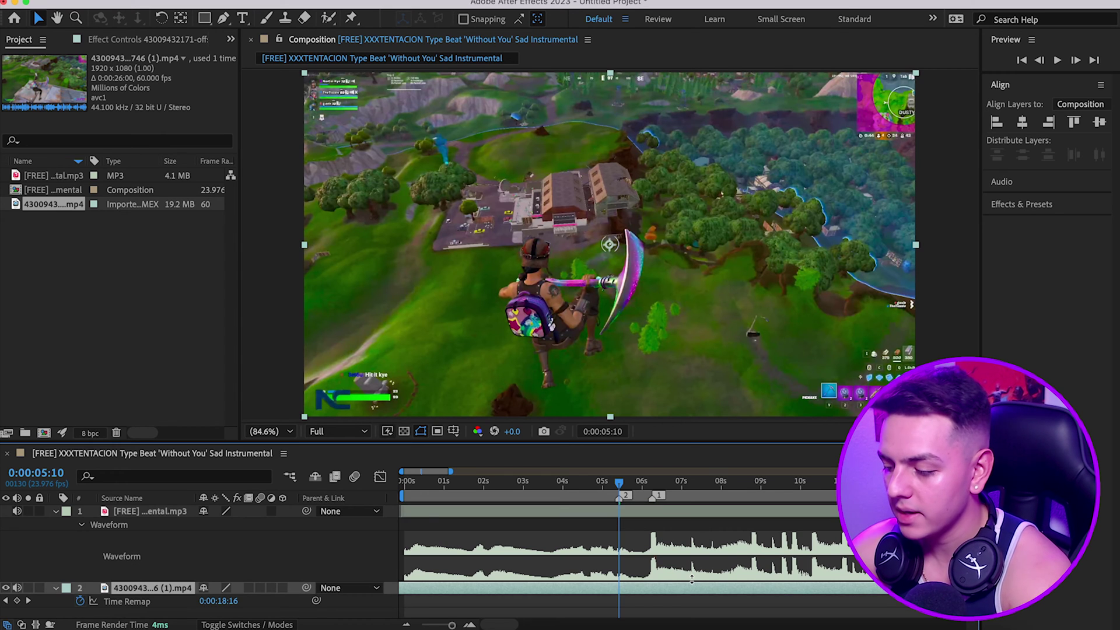
Make the timeline panel taller and put the current time at 0:00:06:06
scroll(692, 579, right, 2)
right_click(597, 584)
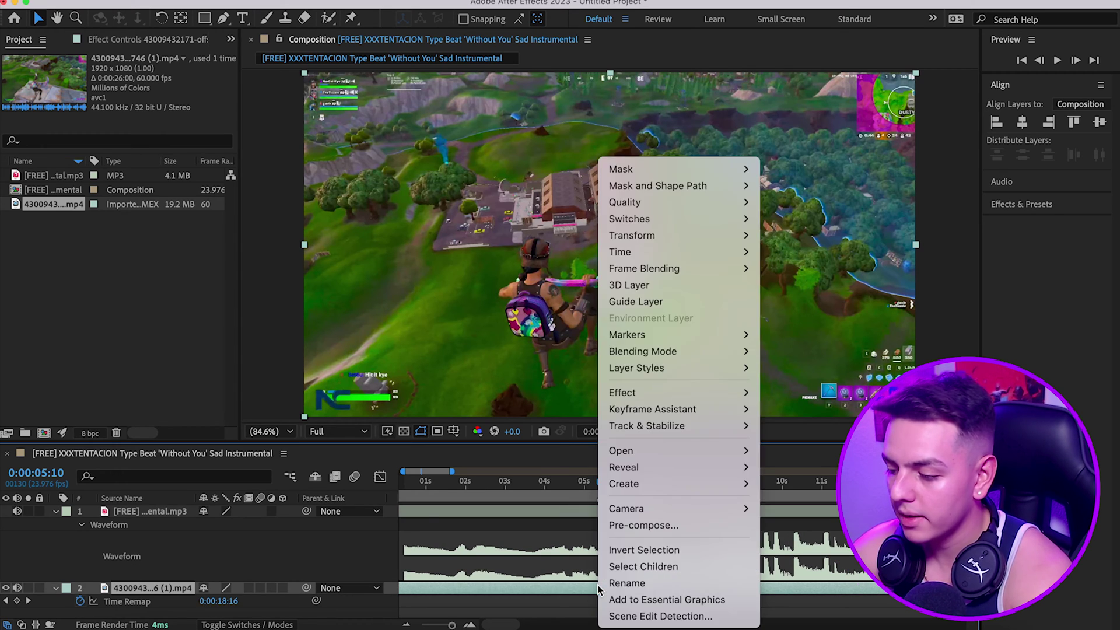
mouse_move(686, 250)
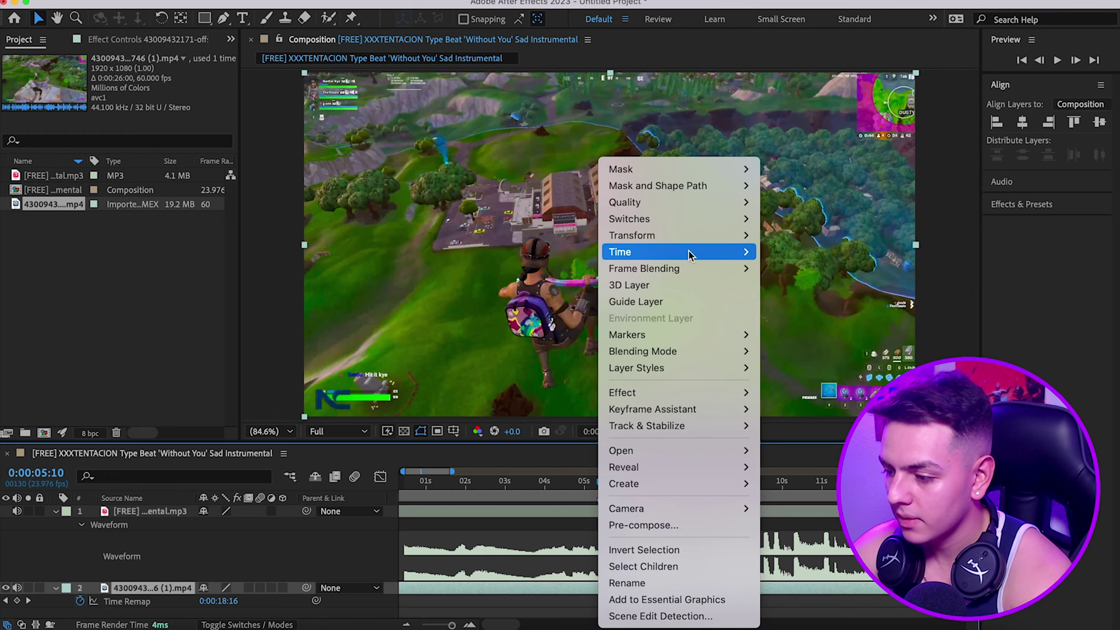
click(552, 609)
drag(603, 442, 596, 426)
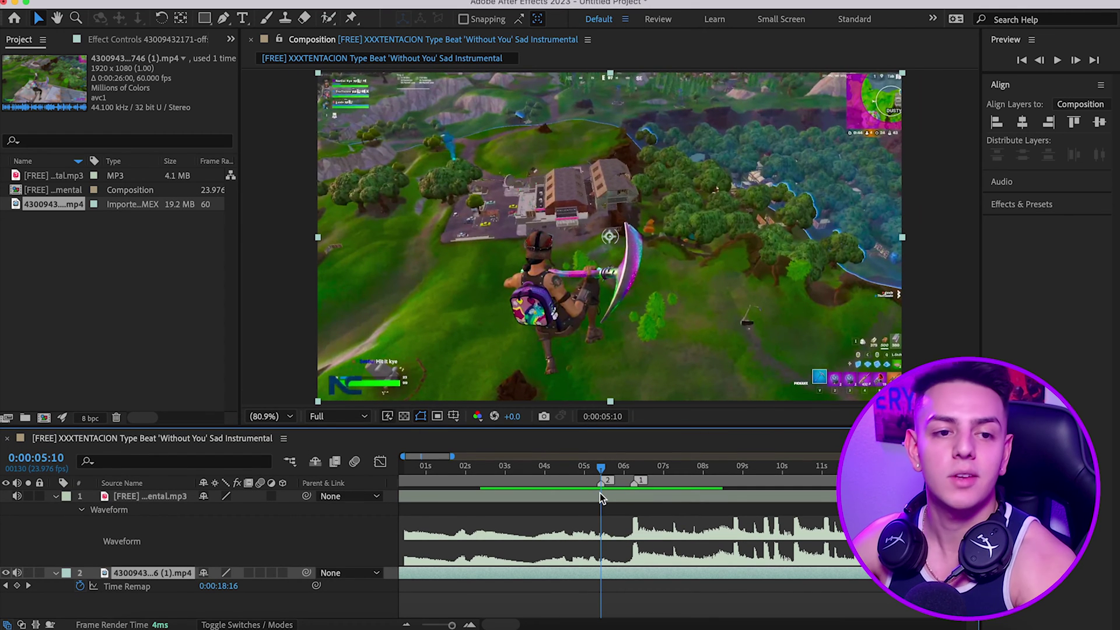
click(635, 467)
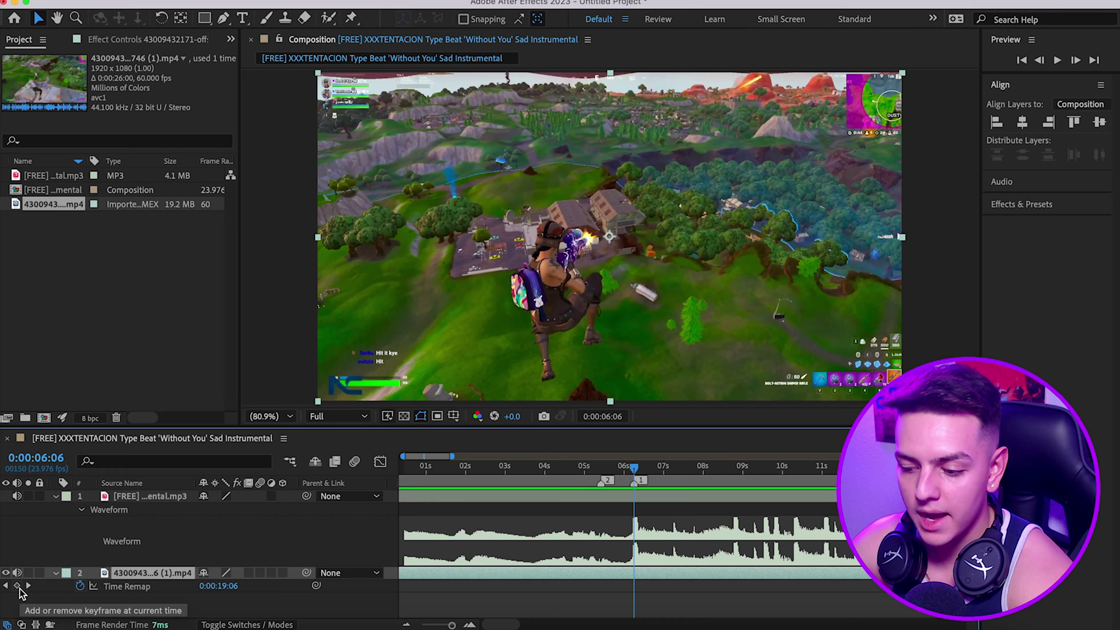
Add a Time Remap keyframe at 0:00:06:06 and a second one shortly before it, around 0:00:05:15
click(17, 586)
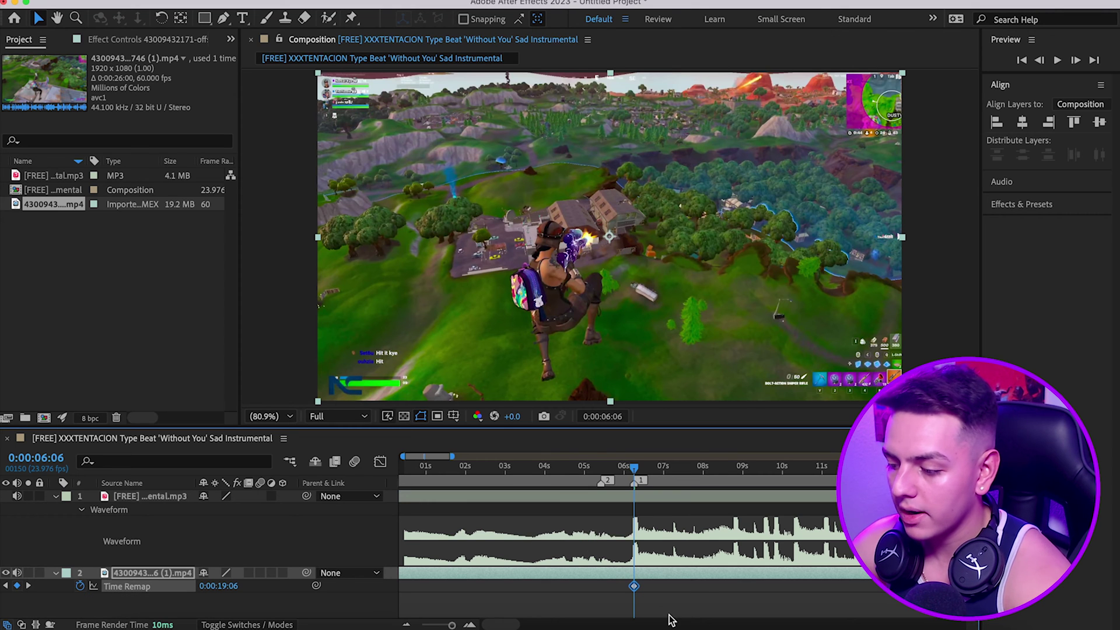
key(minus)
click(590, 471)
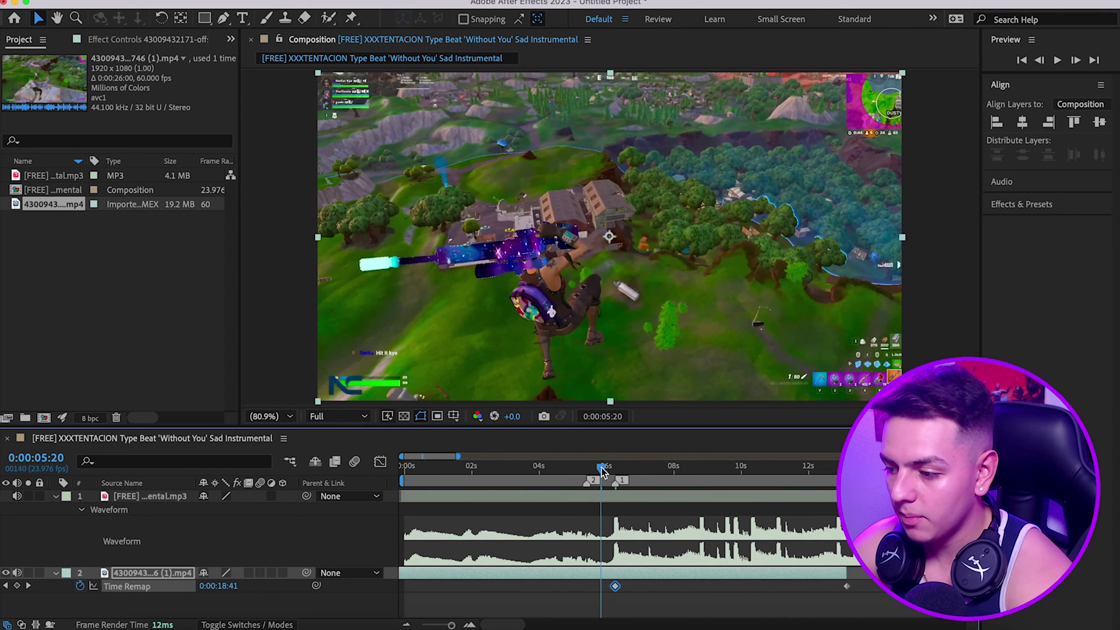
drag(590, 471, 594, 472)
key(equal)
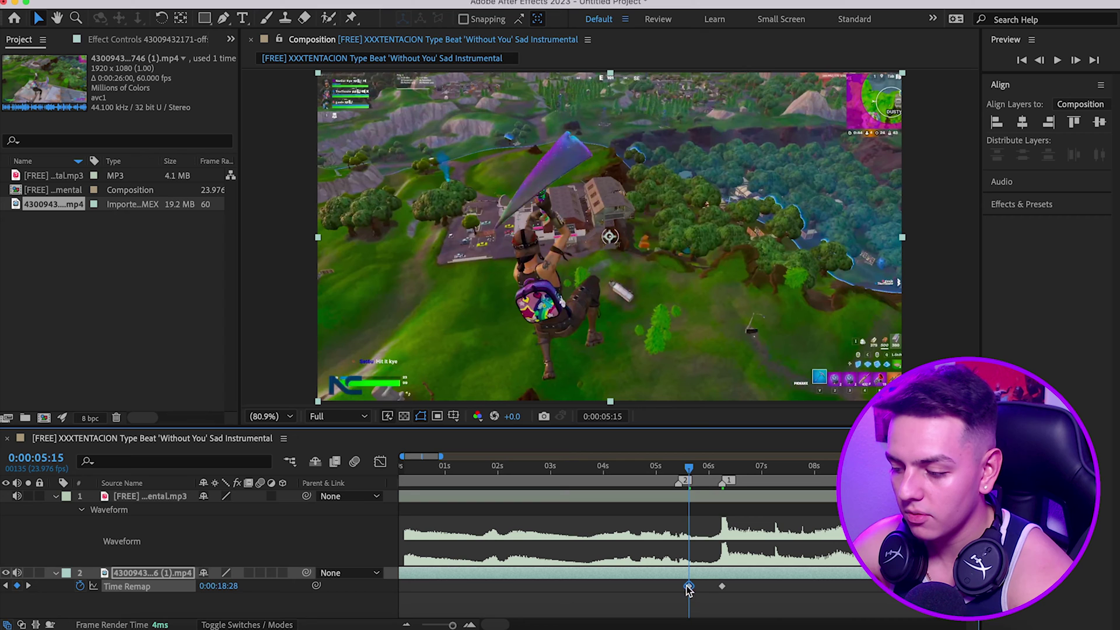
Slide the earlier Time Remap keyframe onto the 0:00:05:10 beat marker
drag(689, 587, 679, 586)
click(679, 466)
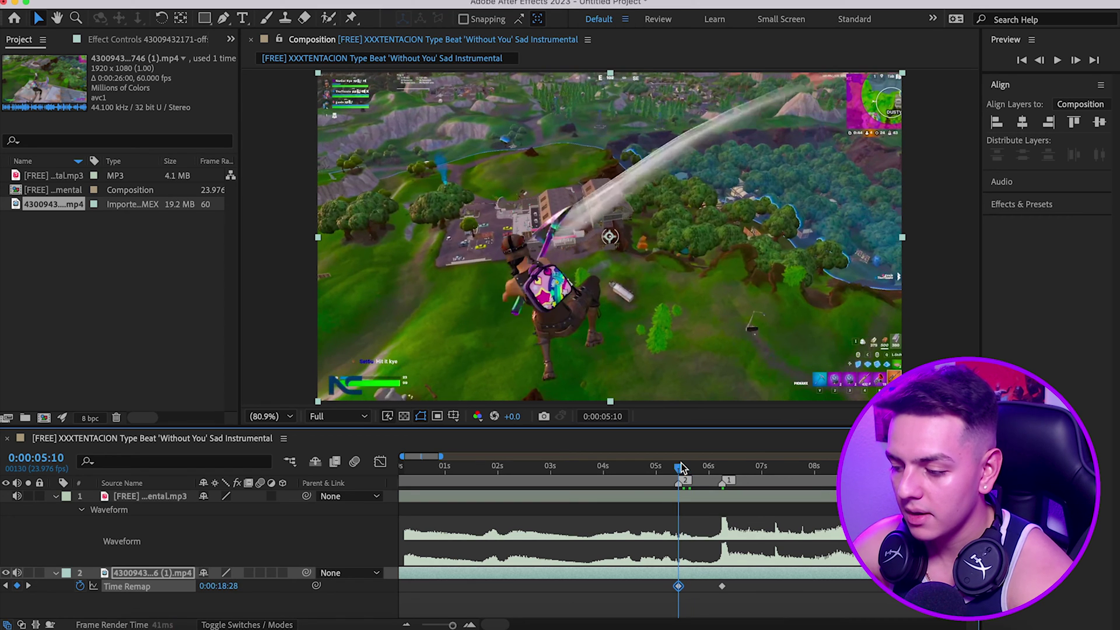
drag(681, 467, 630, 471)
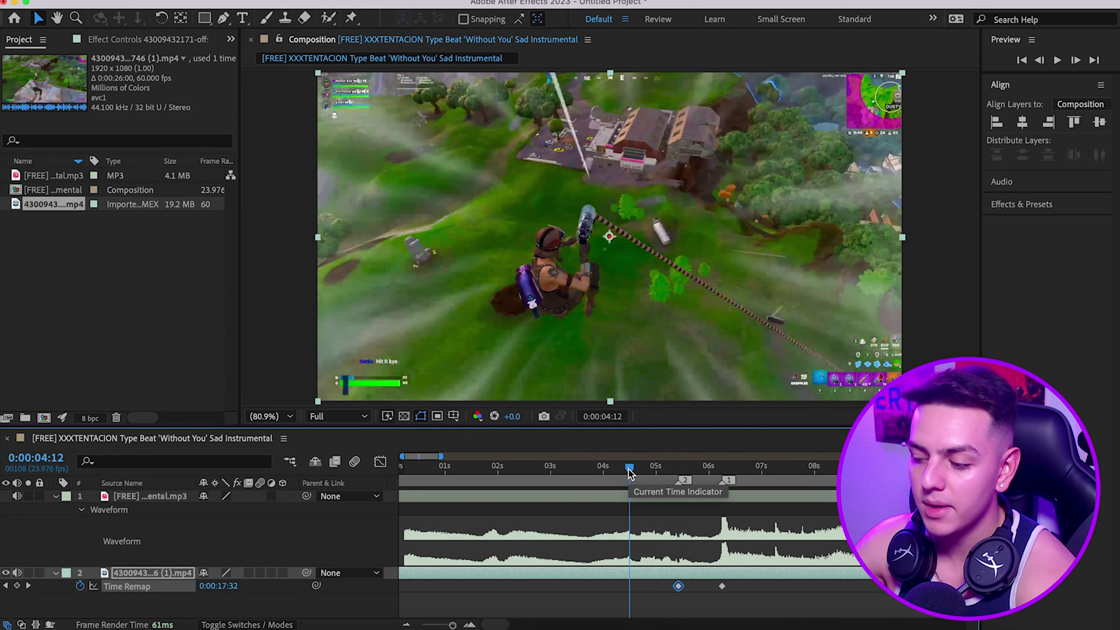
Preview the remapped section from 0:00:04:12 and scrub to about 0:00:06:13 to check the beat hit
key(space)
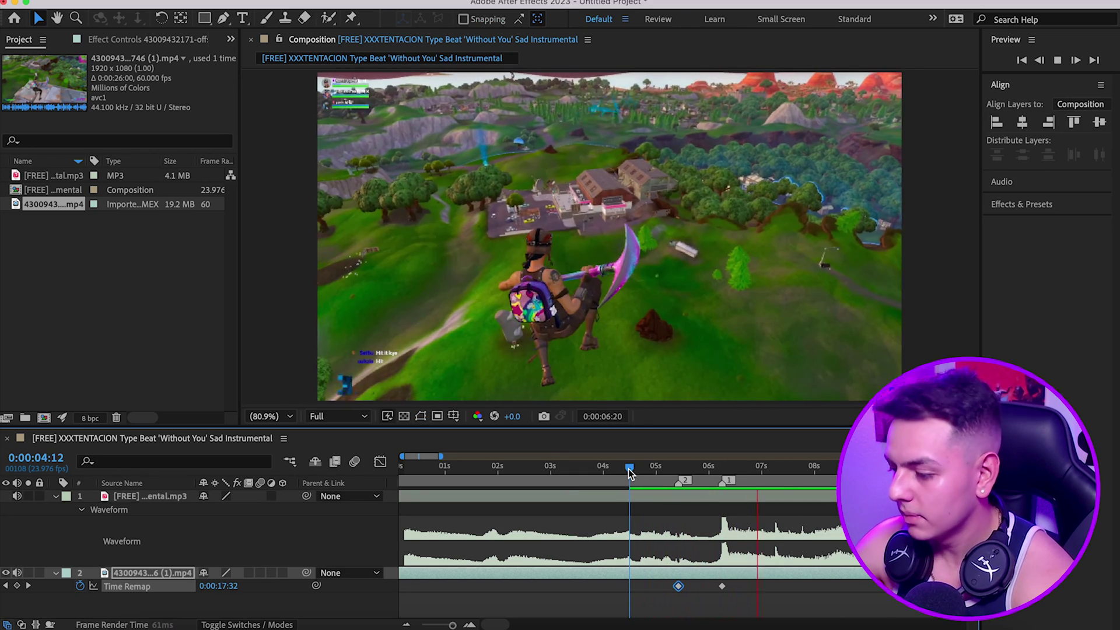
key(space)
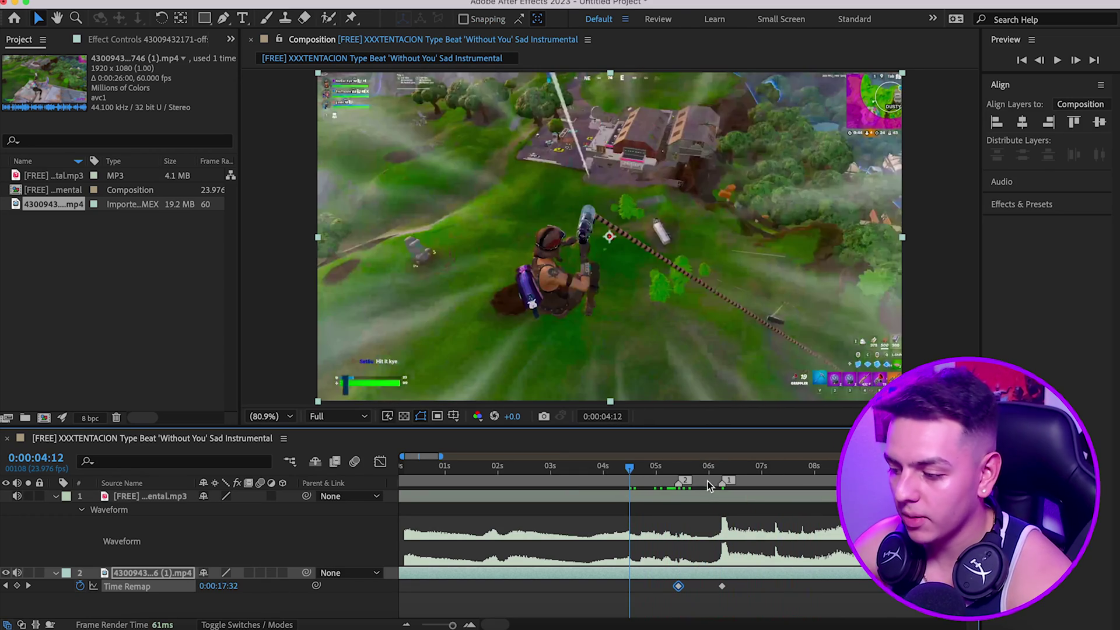
scroll(704, 487, right, 2)
scroll(704, 488, right, 2)
drag(620, 474, 651, 473)
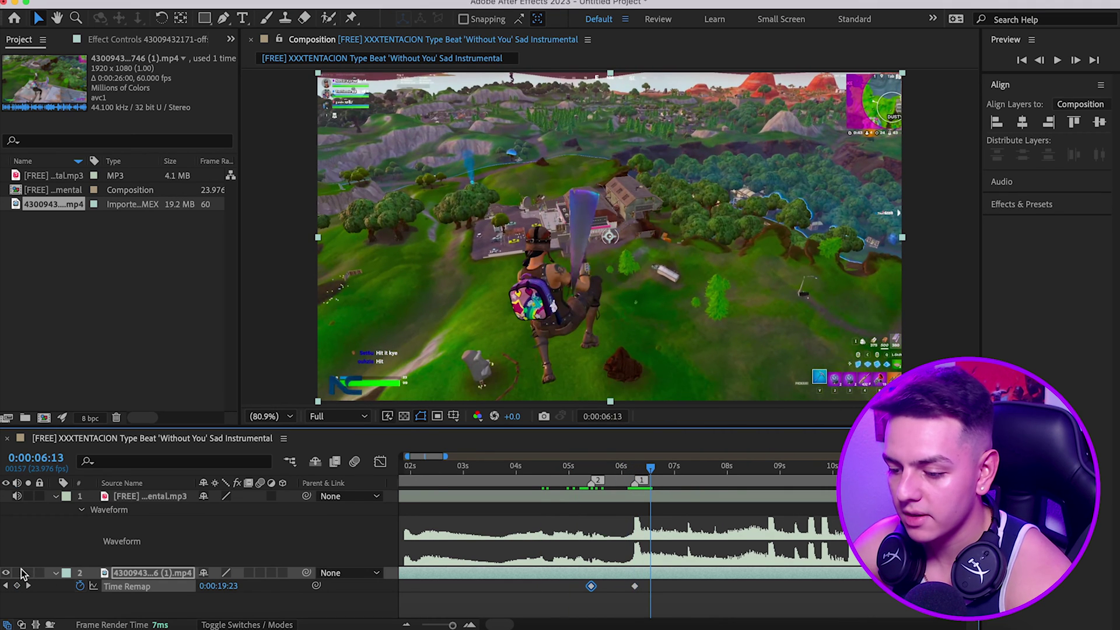
mouse_move(621, 472)
mouse_down()
mouse_move(663, 479)
mouse_move(635, 480)
mouse_up()
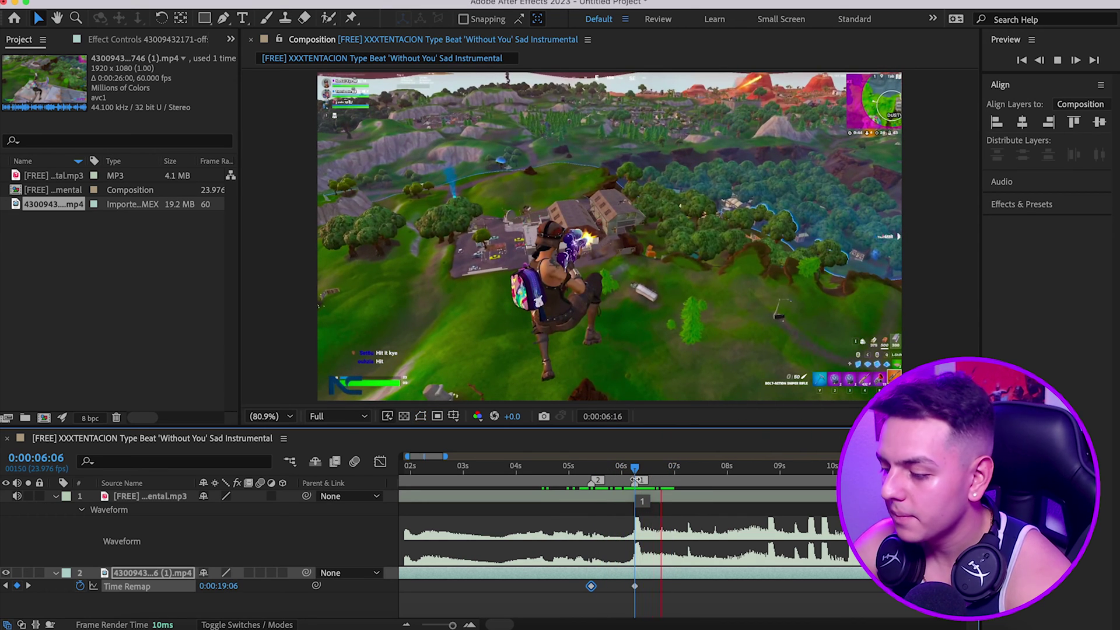
Split the gameplay layer at 0:00:07:06, delete the leftover copy, and zoom to the first seven seconds
click(688, 470)
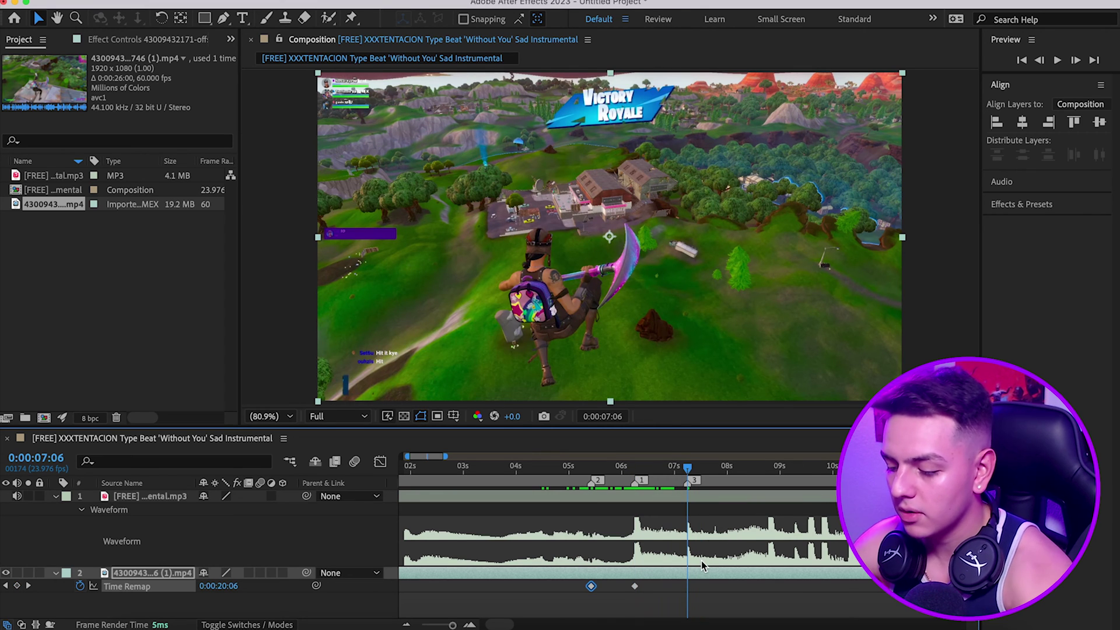
key(super+shift+d)
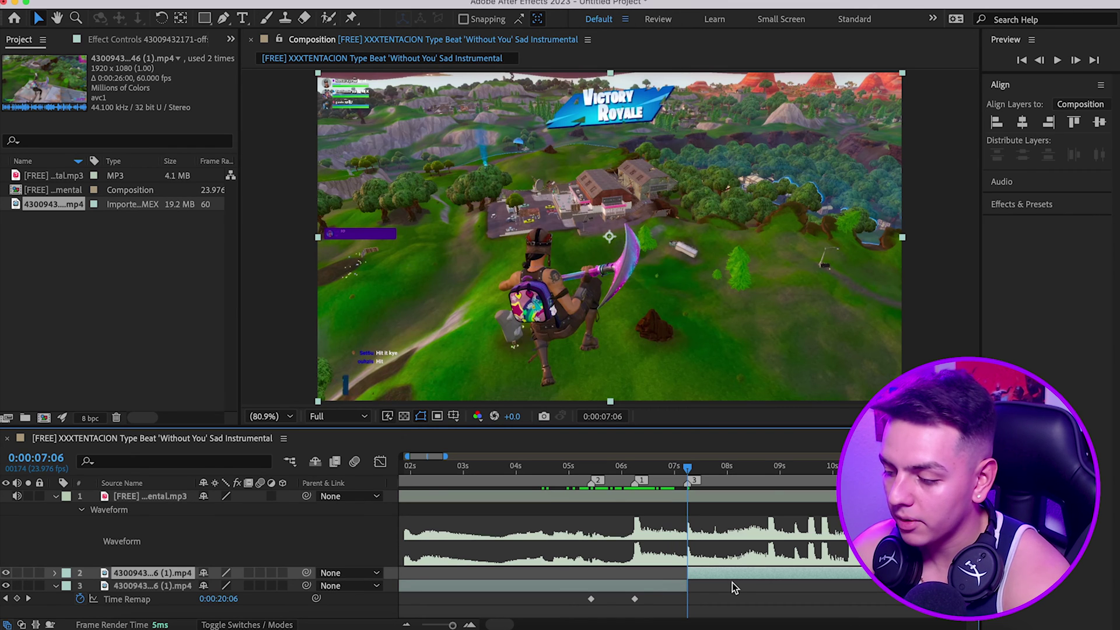
key(Delete)
key(Home)
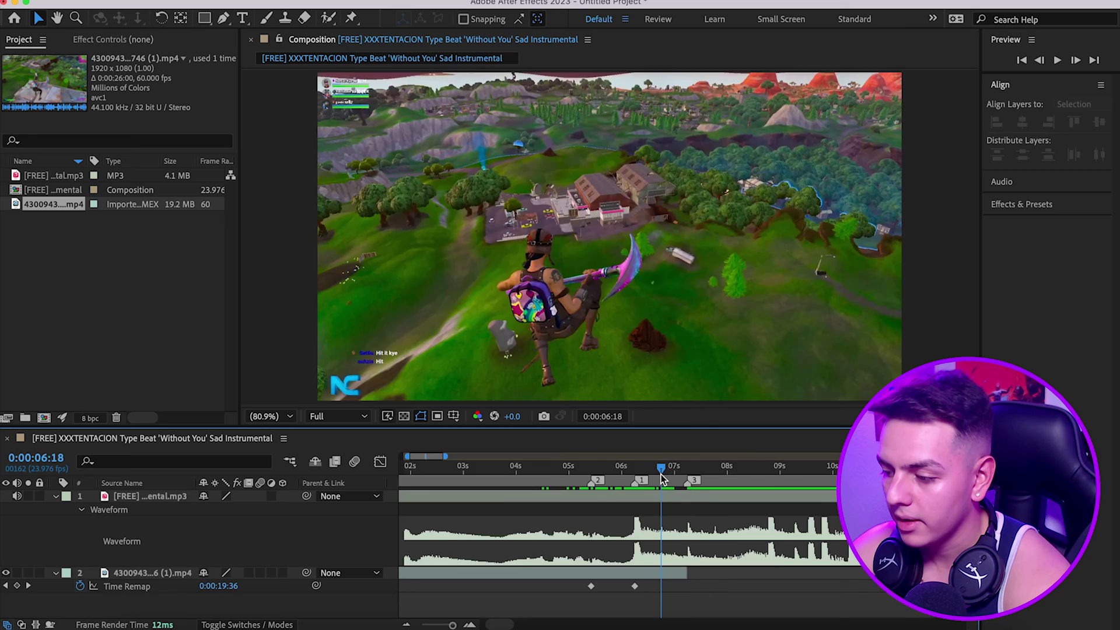
drag(445, 456, 430, 454)
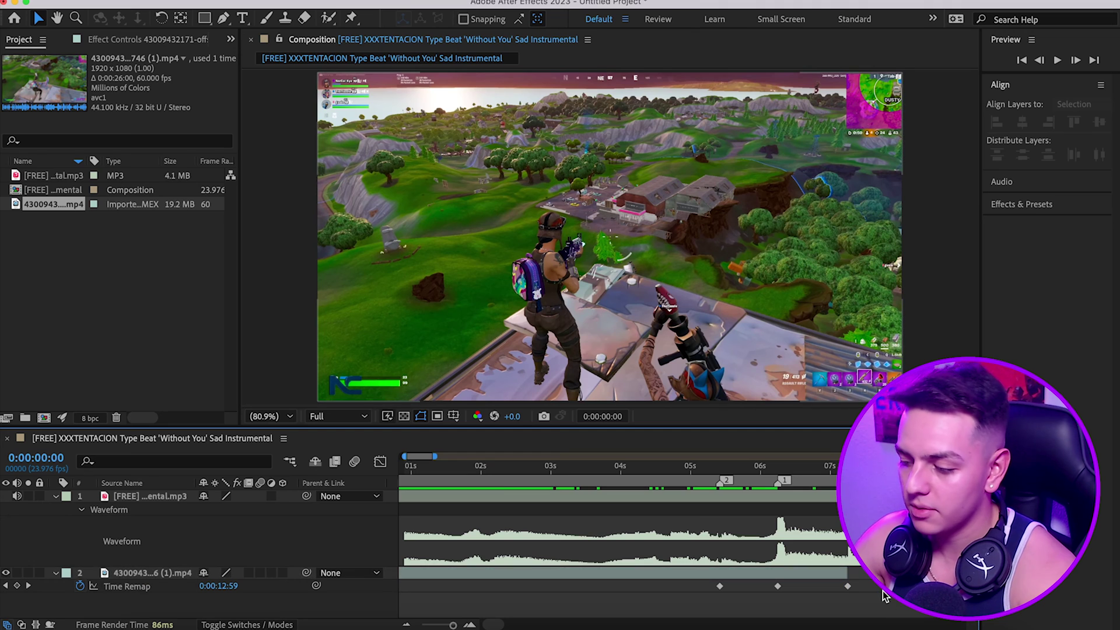
Apply Easy Ease to all three Time Remap keyframes
drag(867, 590, 723, 592)
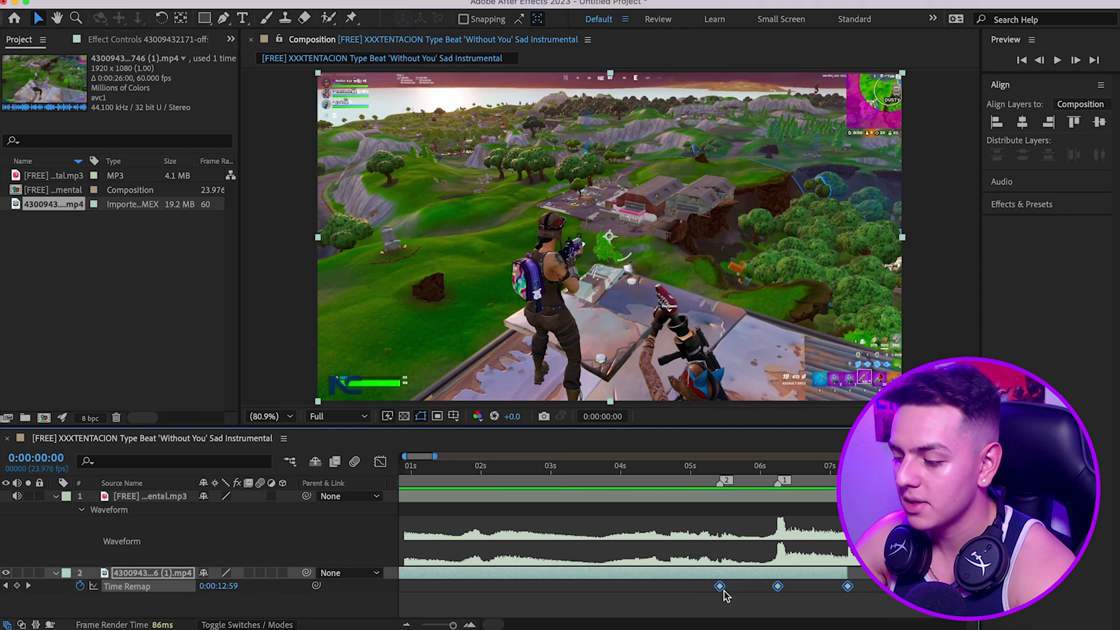
right_click(724, 590)
right_click(778, 586)
mouse_move(837, 617)
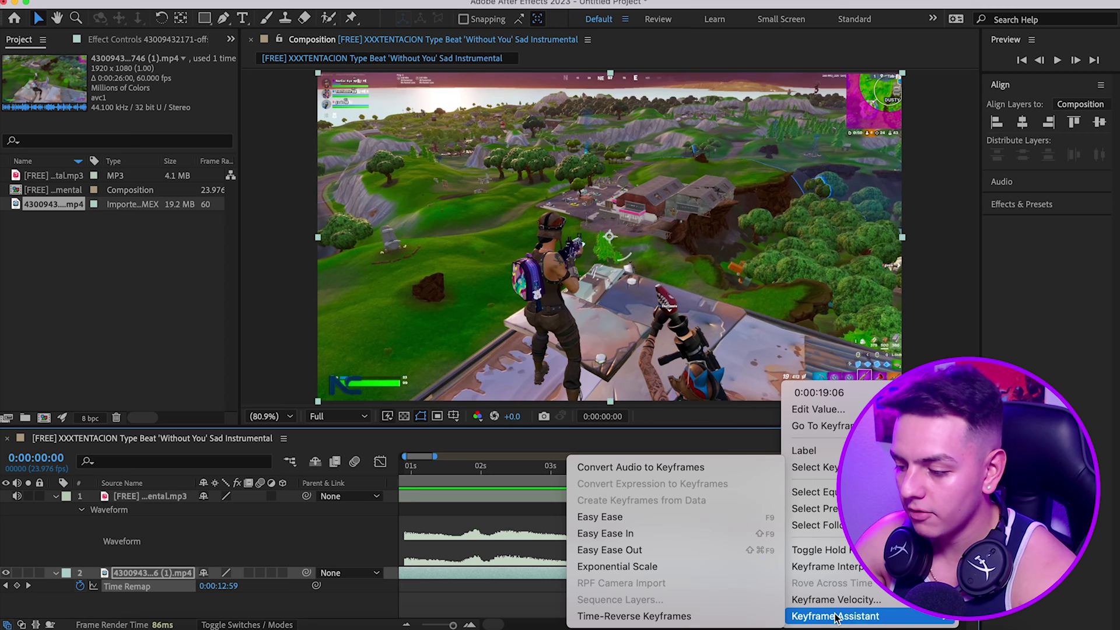
click(615, 521)
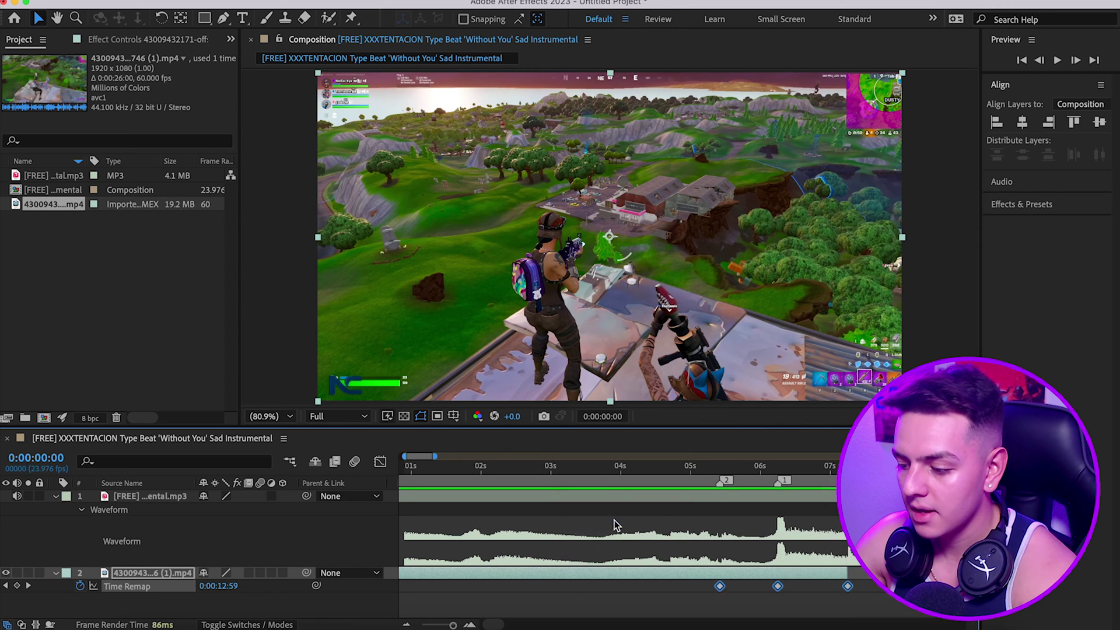
Show the Time Remap curve in the Graph Editor
click(380, 460)
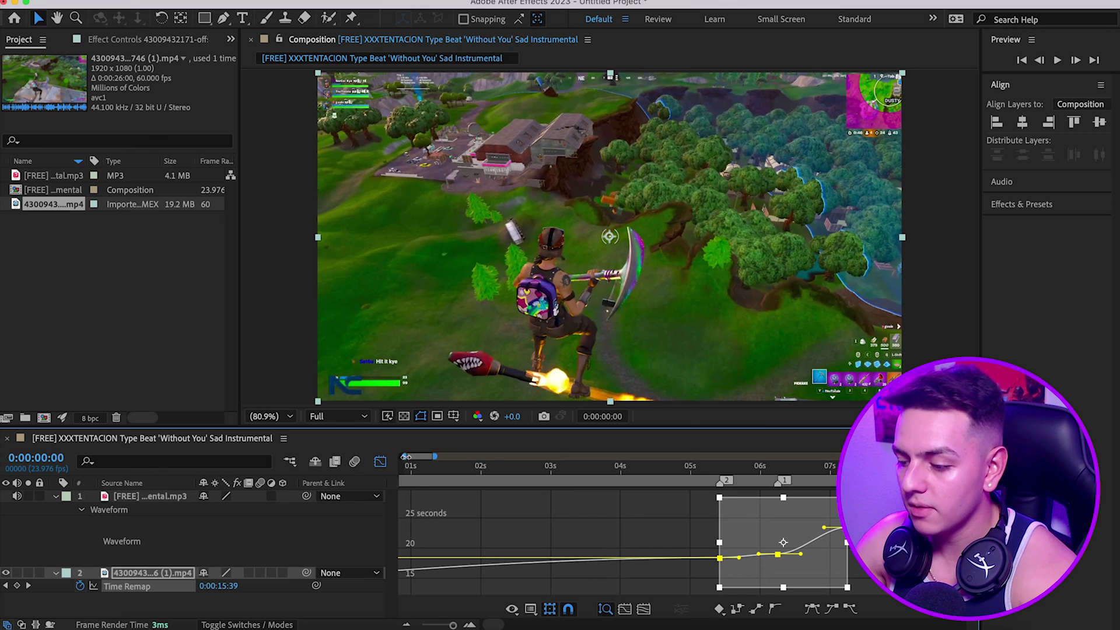
scroll(618, 542, up, 2)
scroll(619, 542, up, 2)
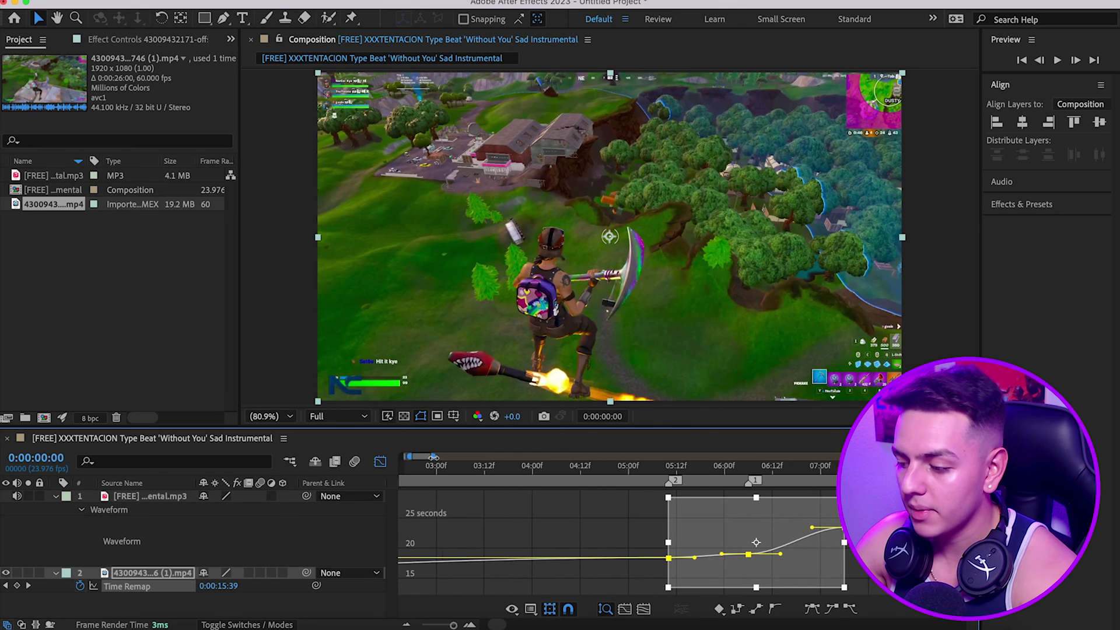
click(515, 524)
Enlarge the graph area and zoom in on the three beat keyframes
drag(632, 427, 639, 343)
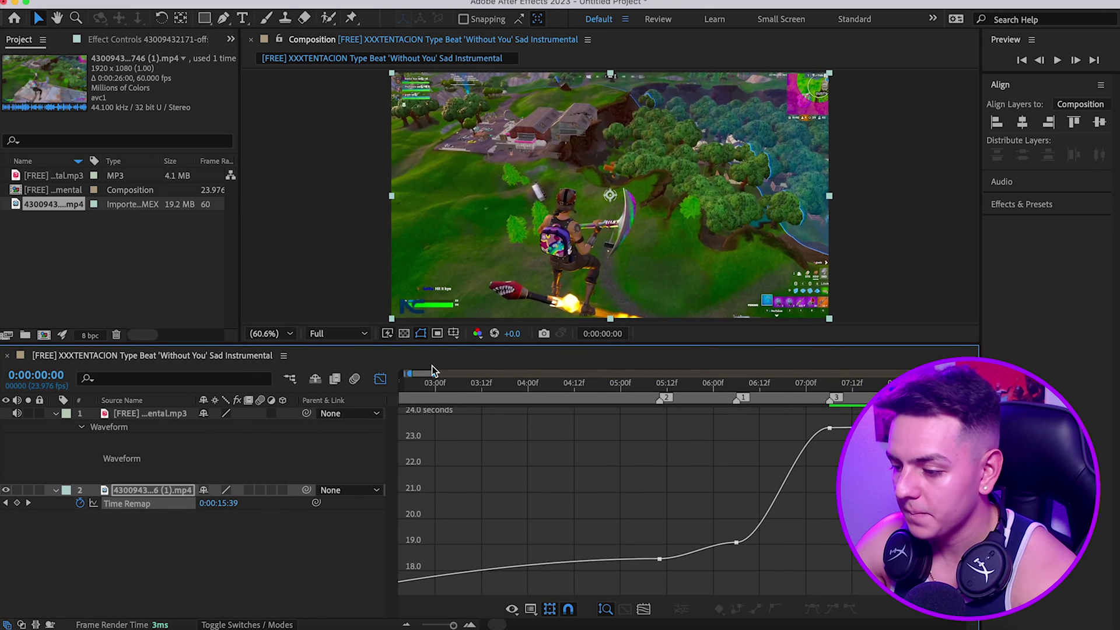
drag(433, 371, 429, 373)
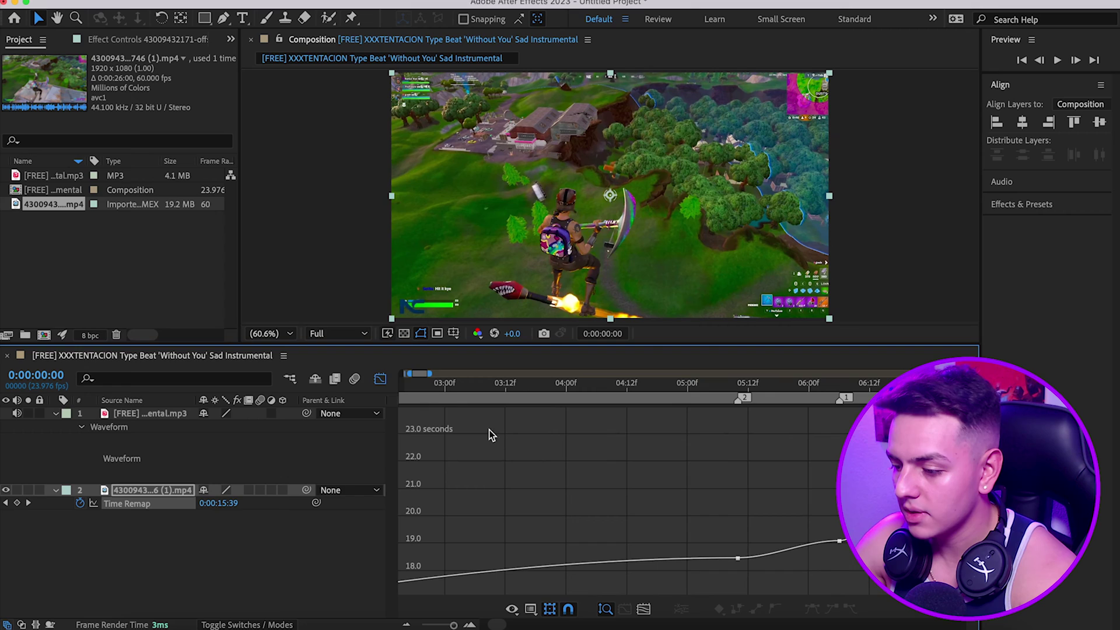
drag(421, 373, 426, 378)
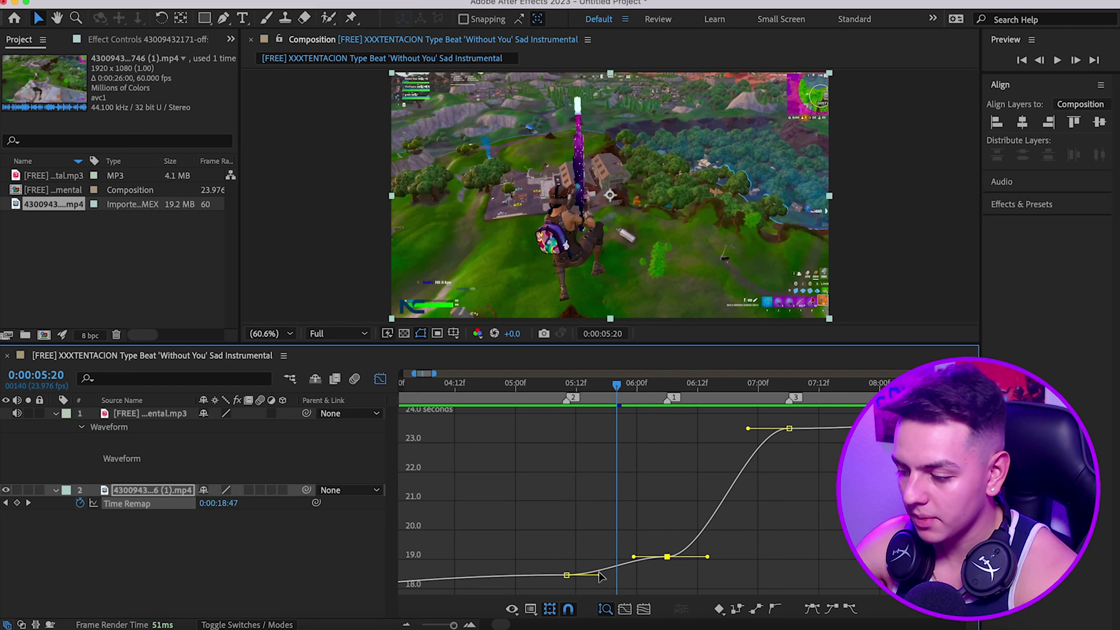
Drag the bezier handles to steepen the ramp out of 6:00f and sharpen the ease into 7:04f
drag(601, 576, 602, 570)
click(667, 557)
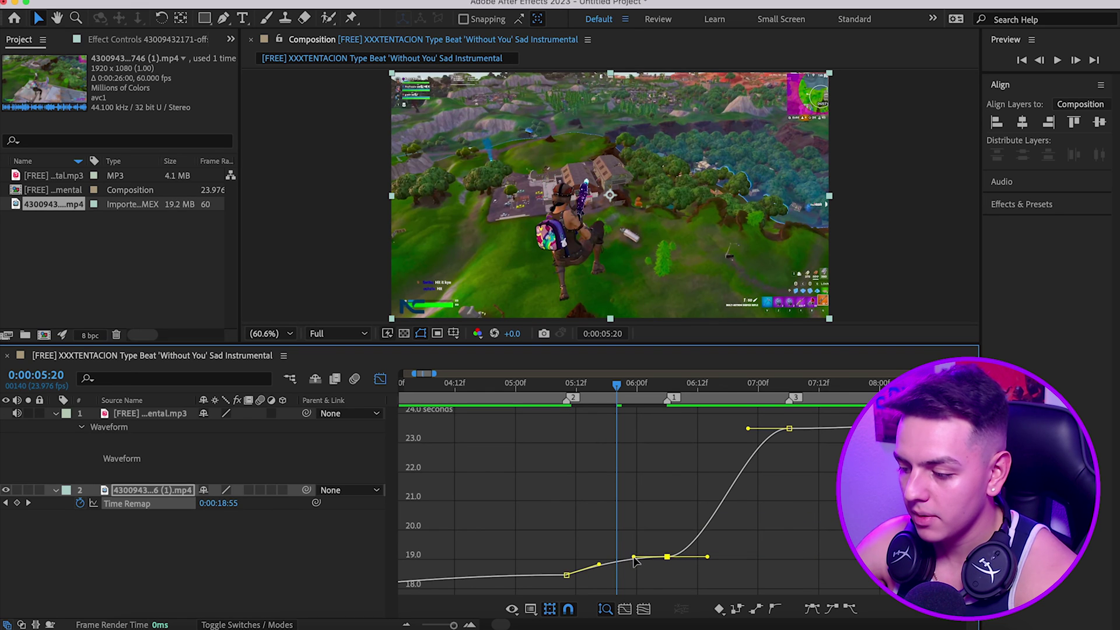
drag(634, 558, 653, 570)
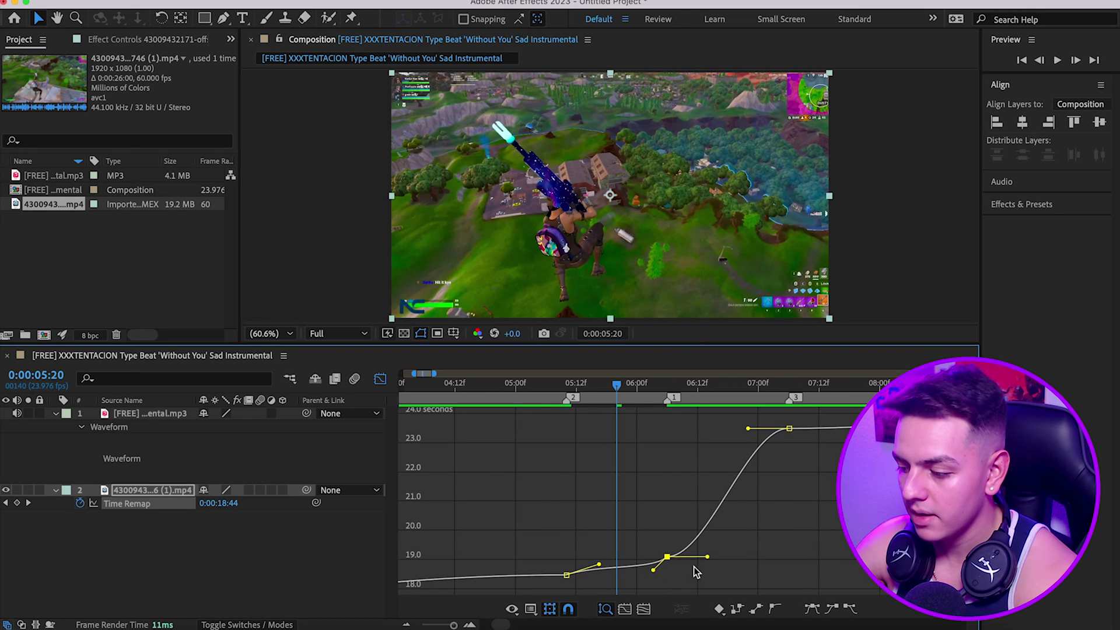
drag(708, 558, 706, 553)
drag(677, 503, 665, 496)
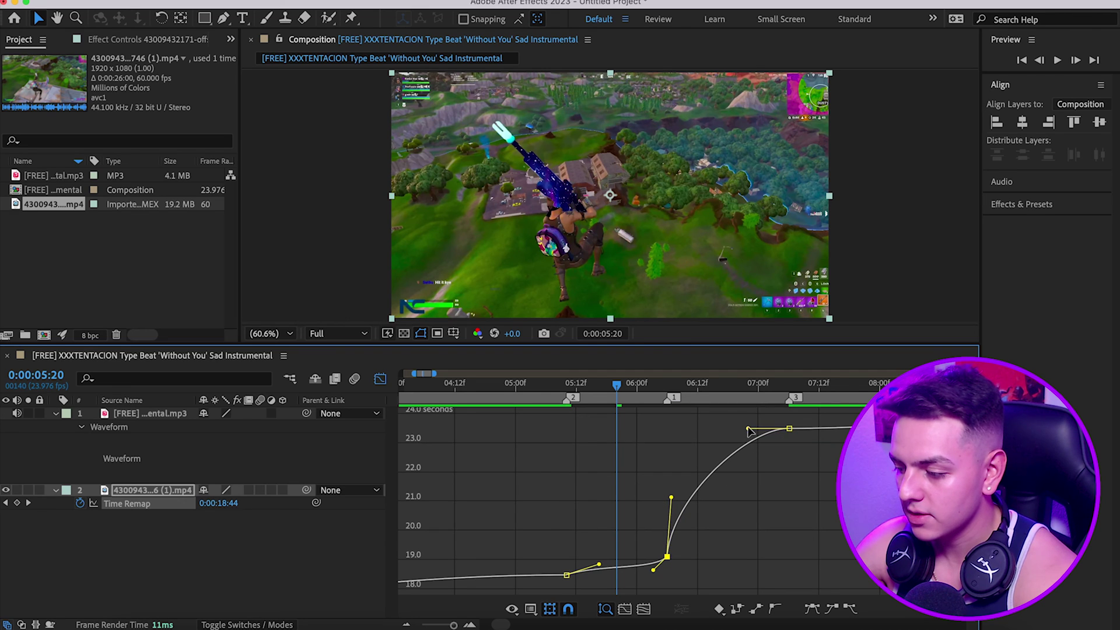
drag(749, 429, 789, 544)
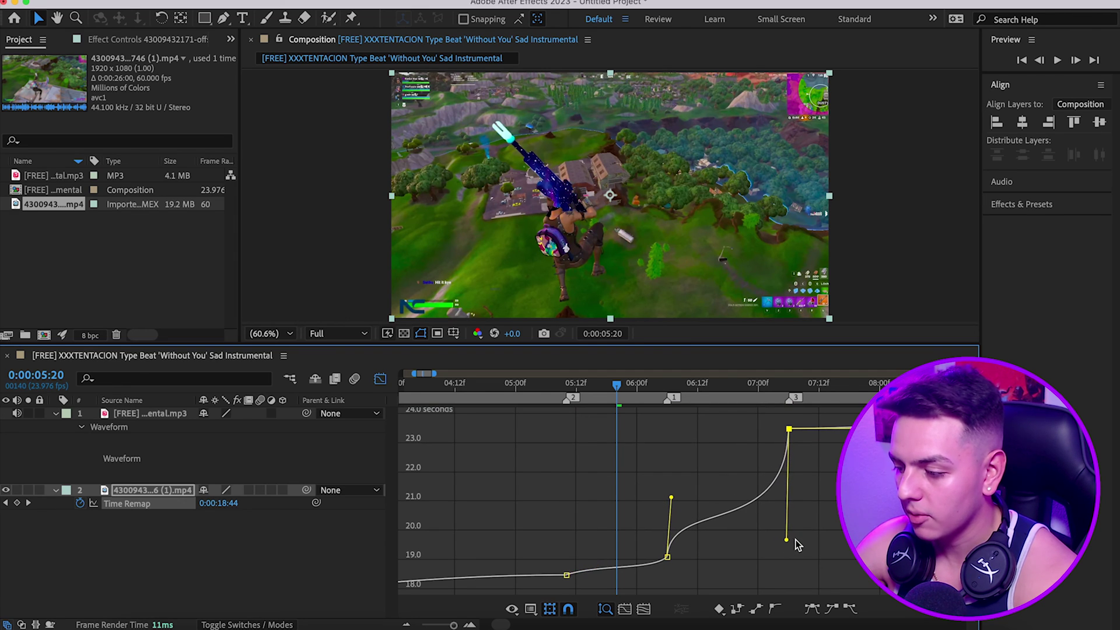
drag(672, 498, 687, 481)
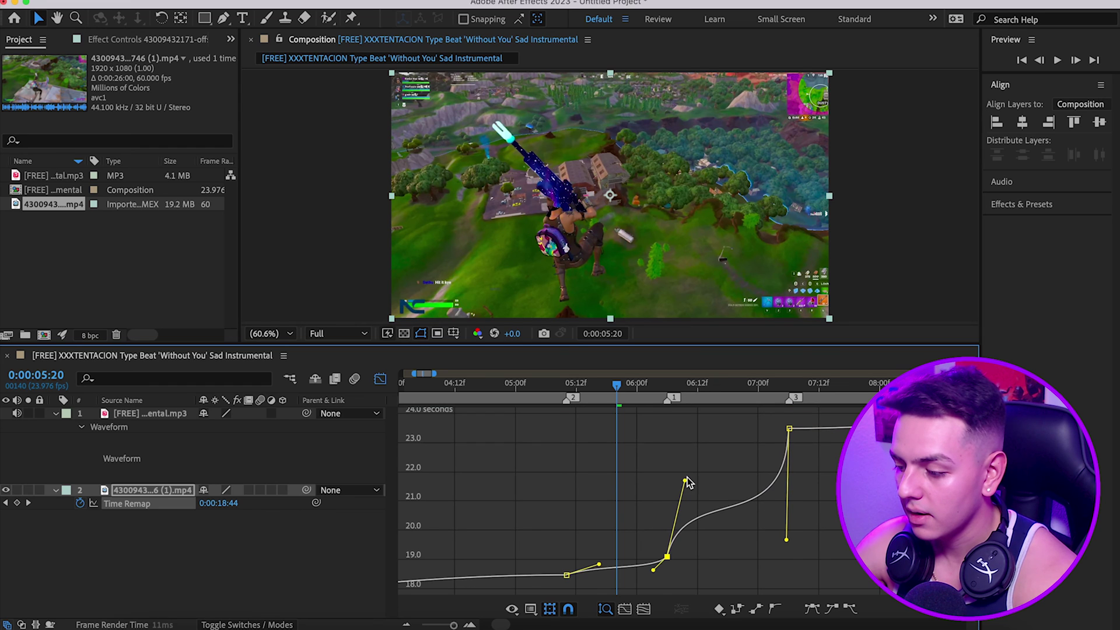
click(569, 385)
Preview the retimed section from 5:10 twice to check the gentler ramp
key(space)
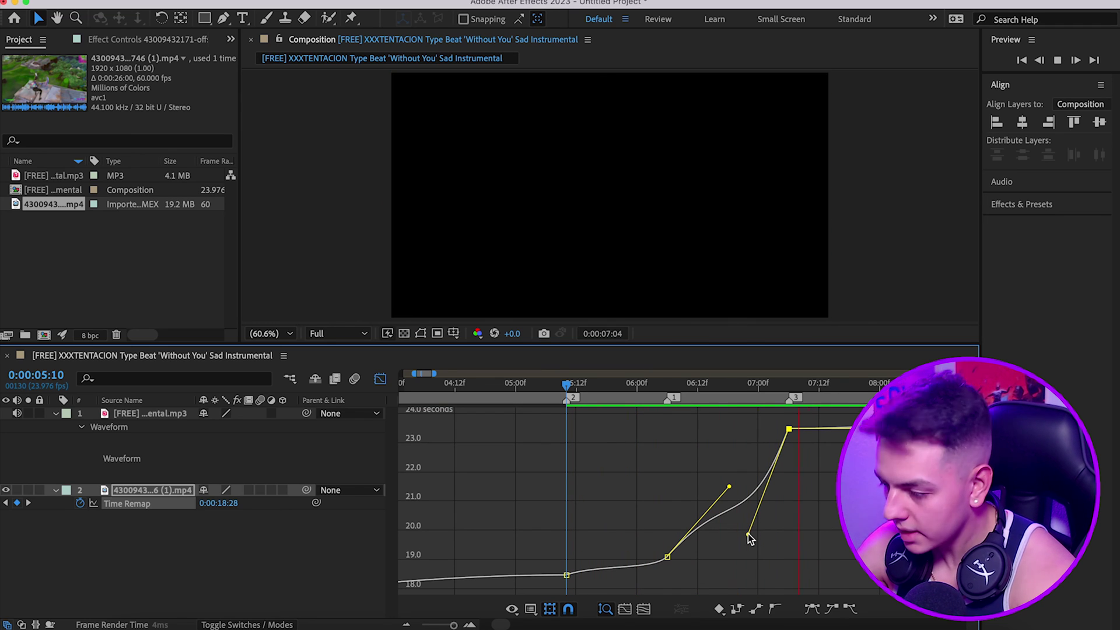
key(space)
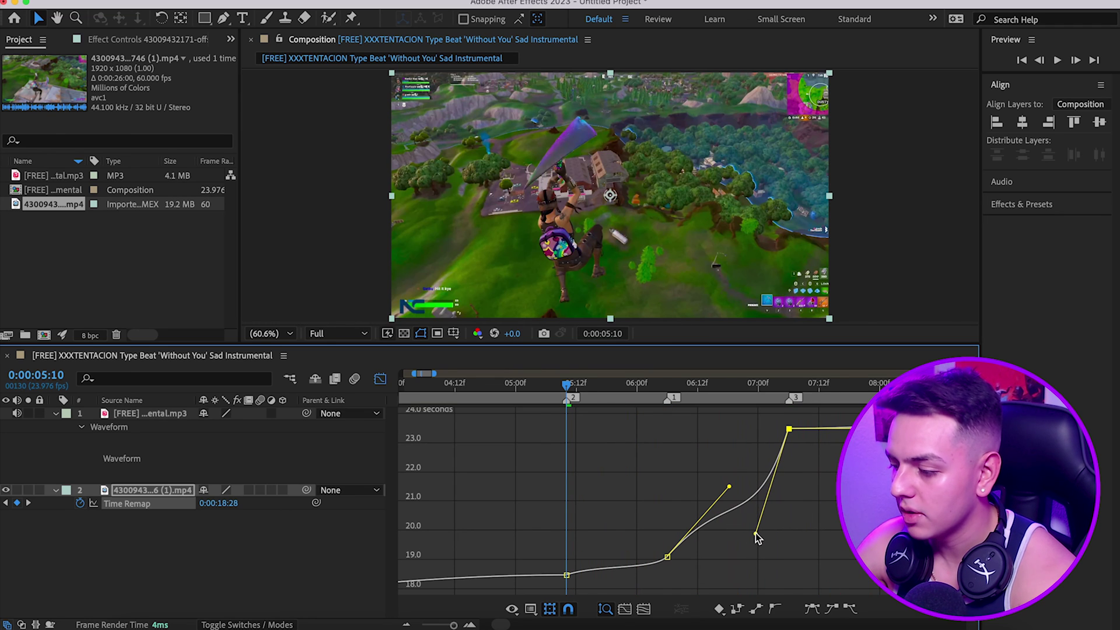
key(space)
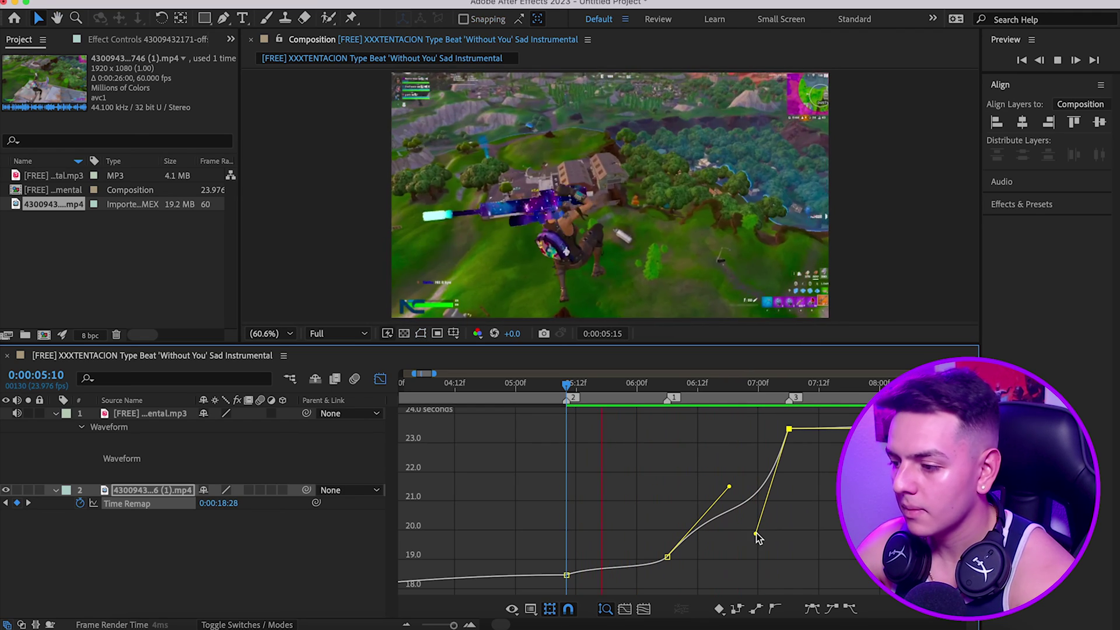
key(space)
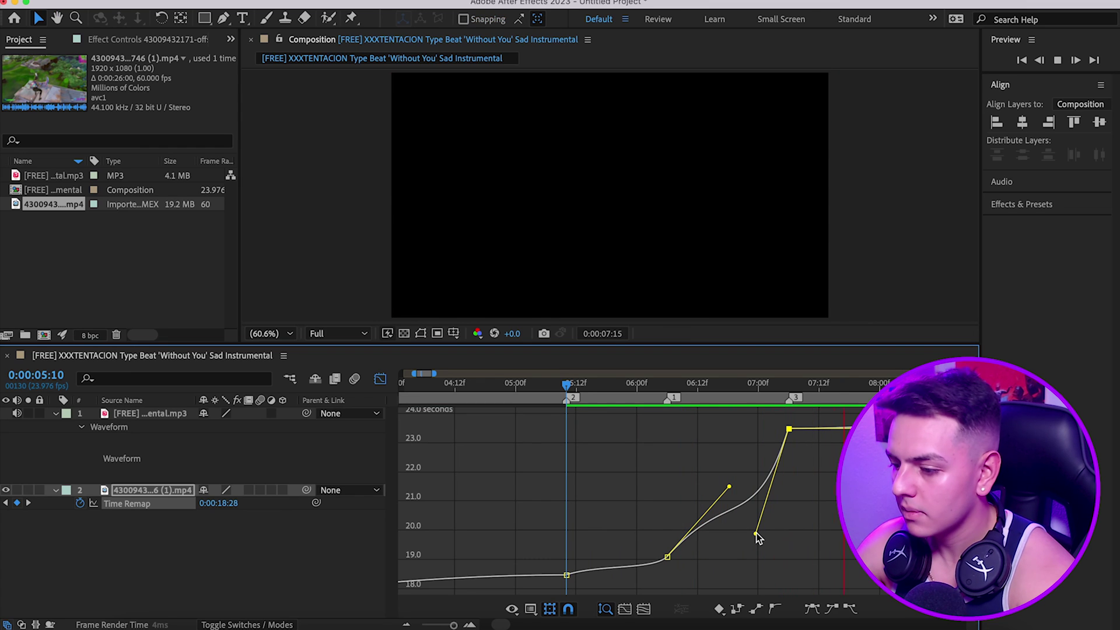
Return to the layer timeline, adjust its zoom, and preview the whole edit from 0:00
click(379, 380)
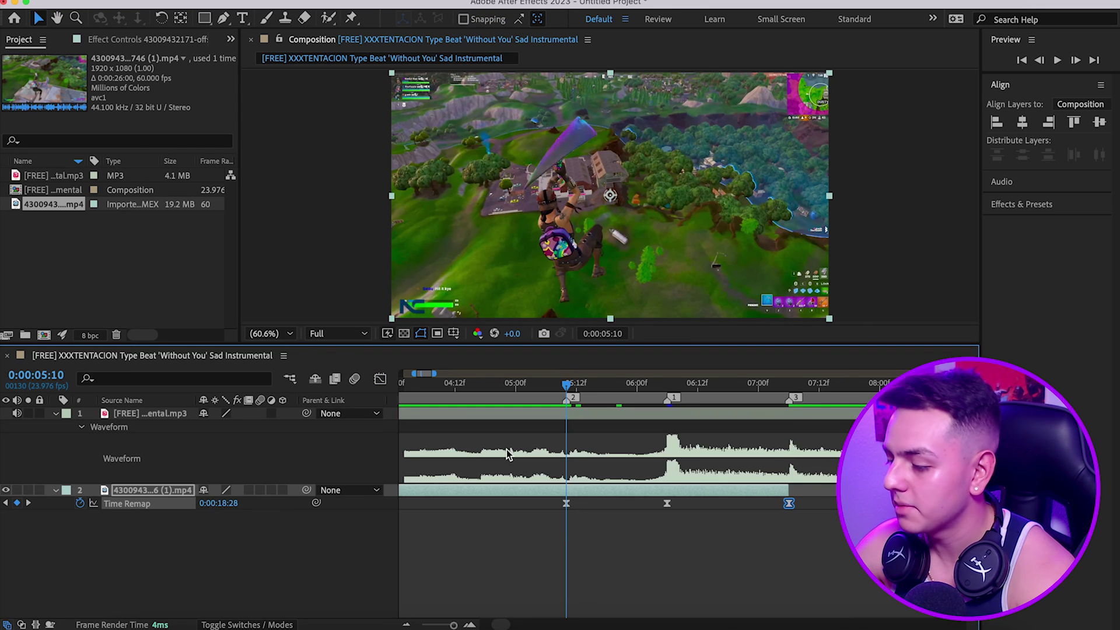
key(minus)
key(minus)
key(minus)
key(equal)
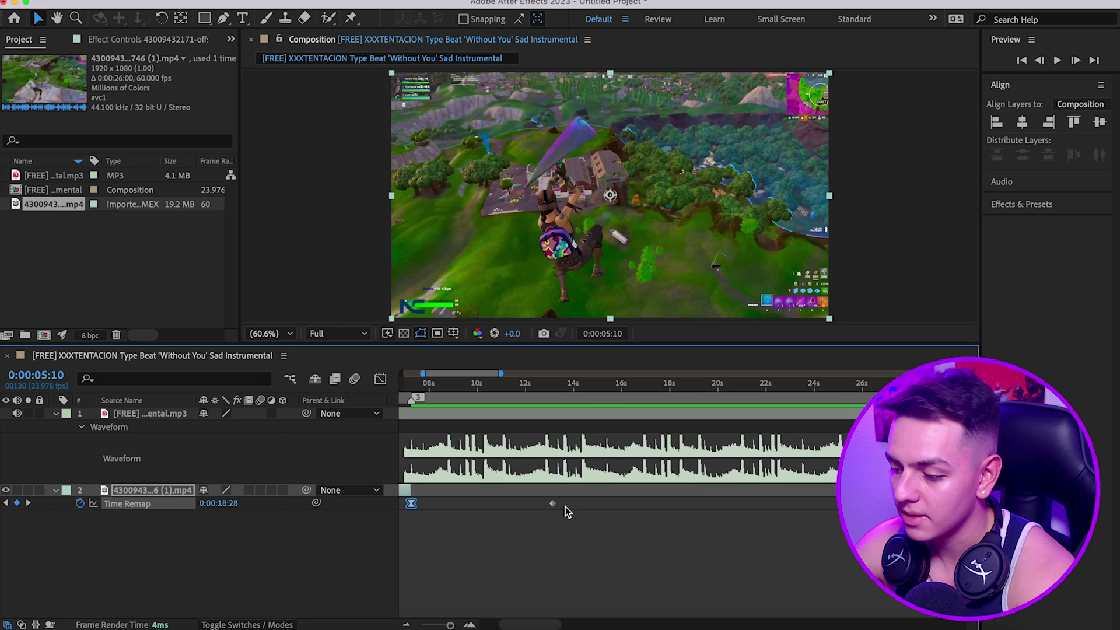
click(558, 502)
key(equal)
key(equal)
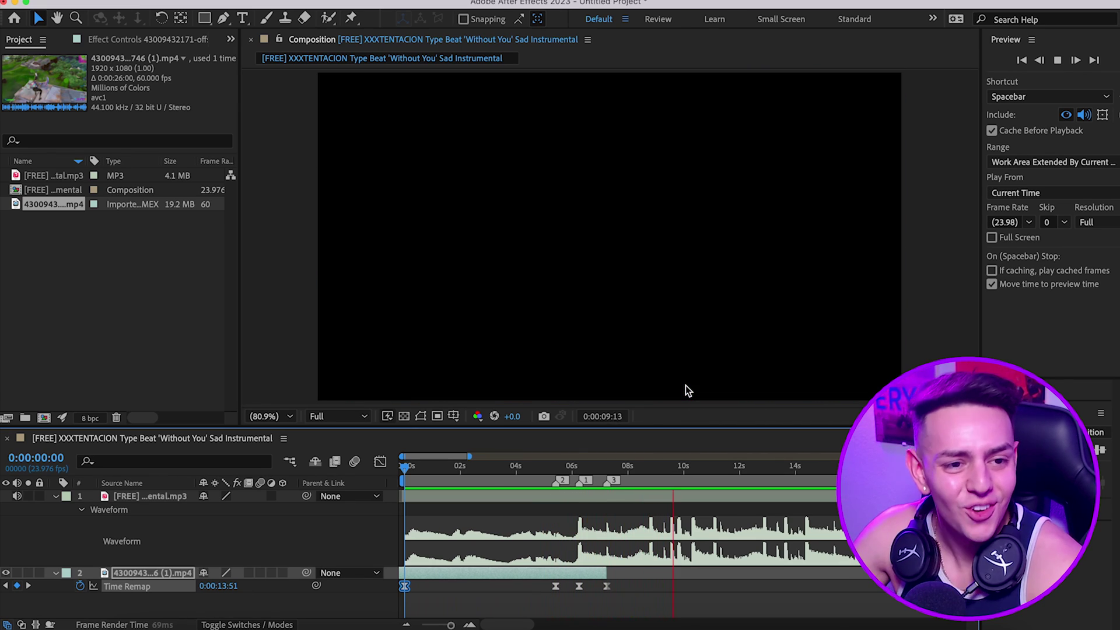
key(space)
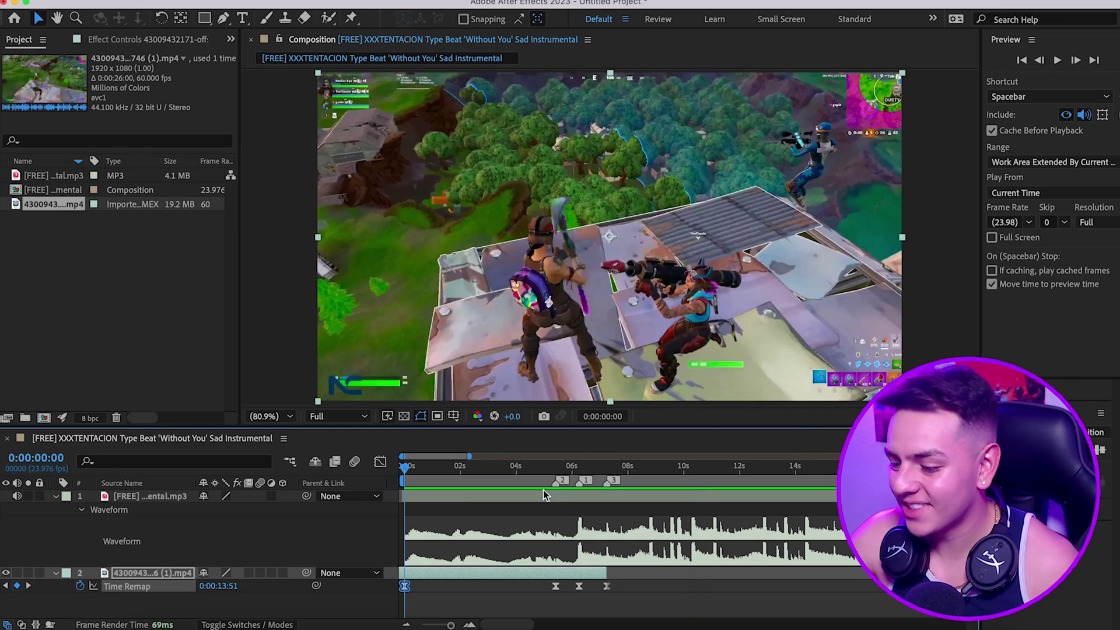